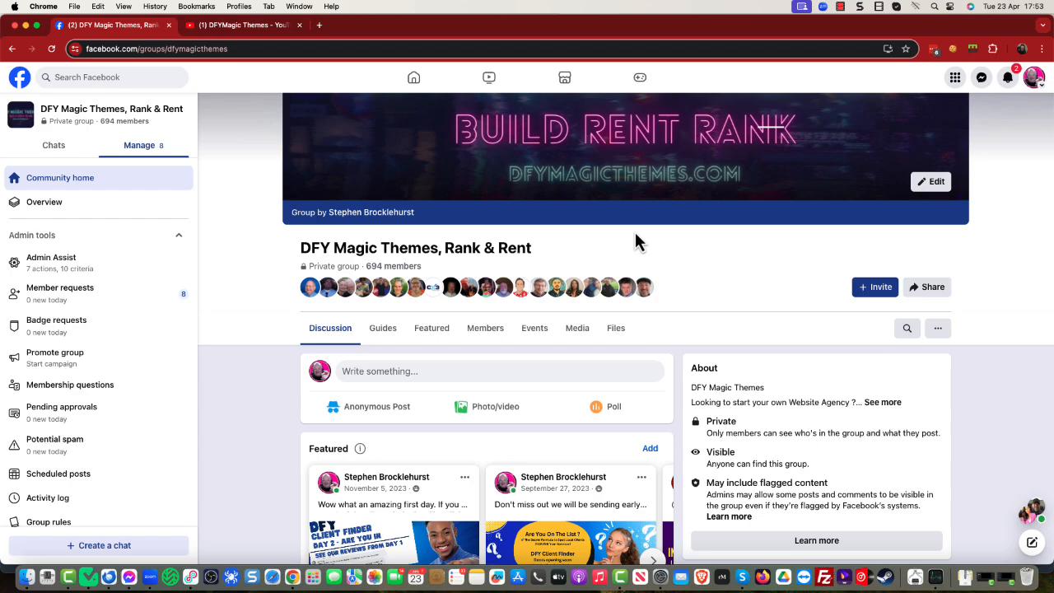
- Switch to TaskMagic and open the Apps automation flows for the YouTube DFYMTR&R automation
scroll(634, 242, "down", 2)
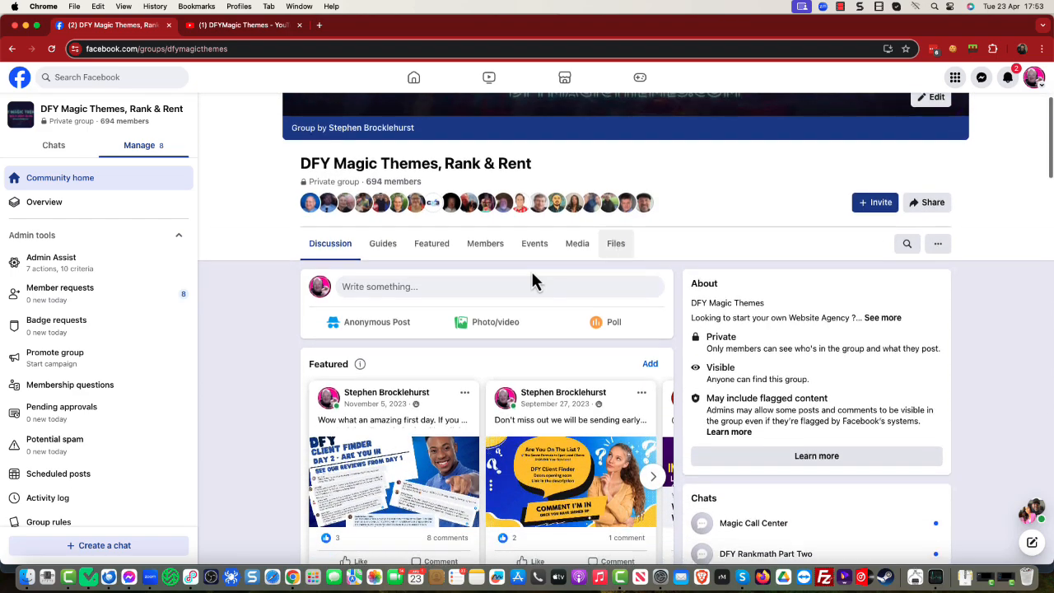
scroll(329, 366, "up", 3)
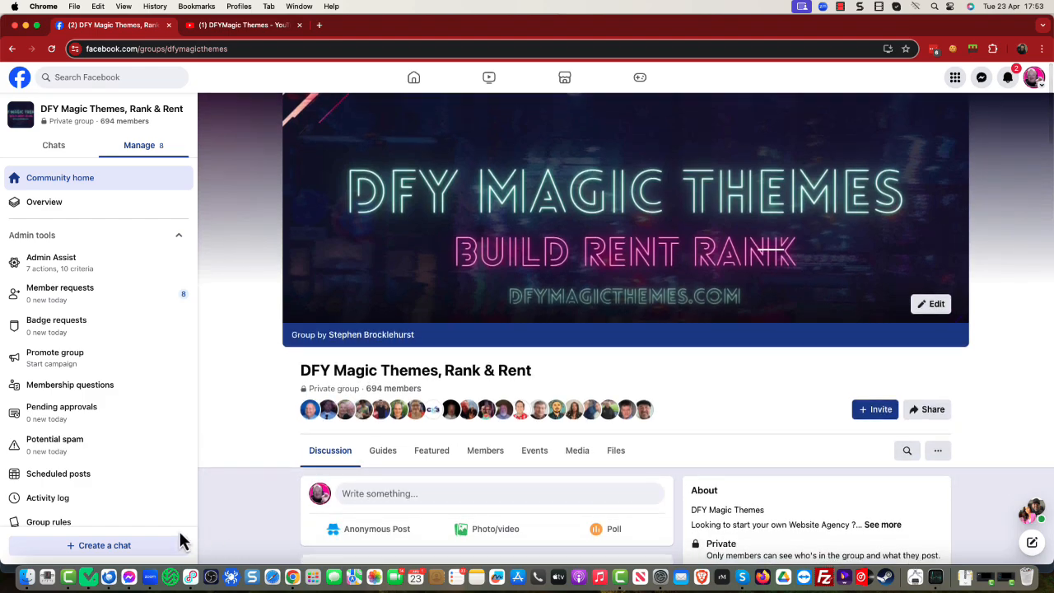
left_click(90, 579)
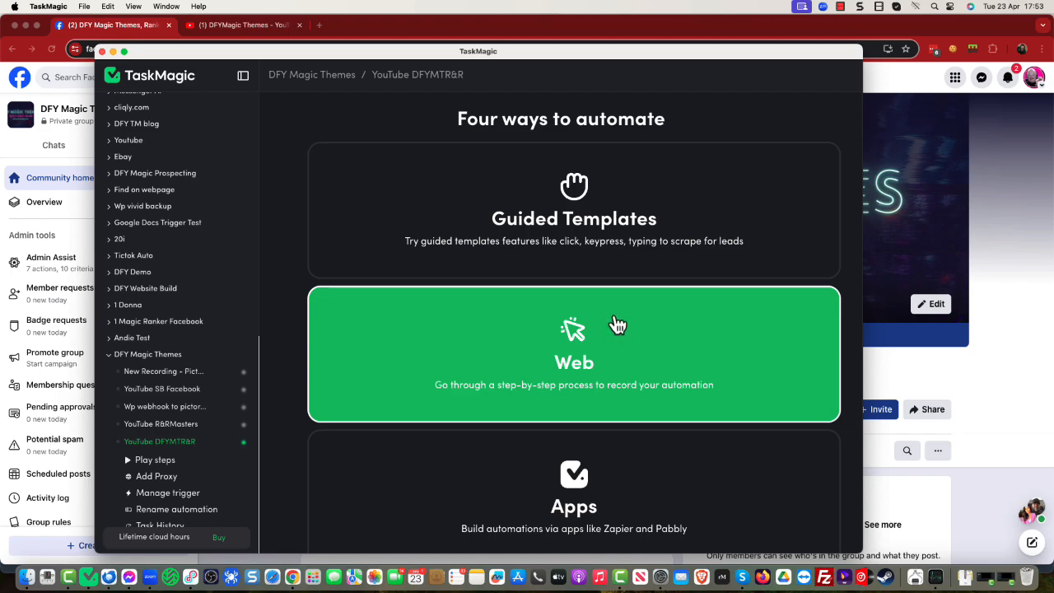
scroll(617, 325, "down", 4)
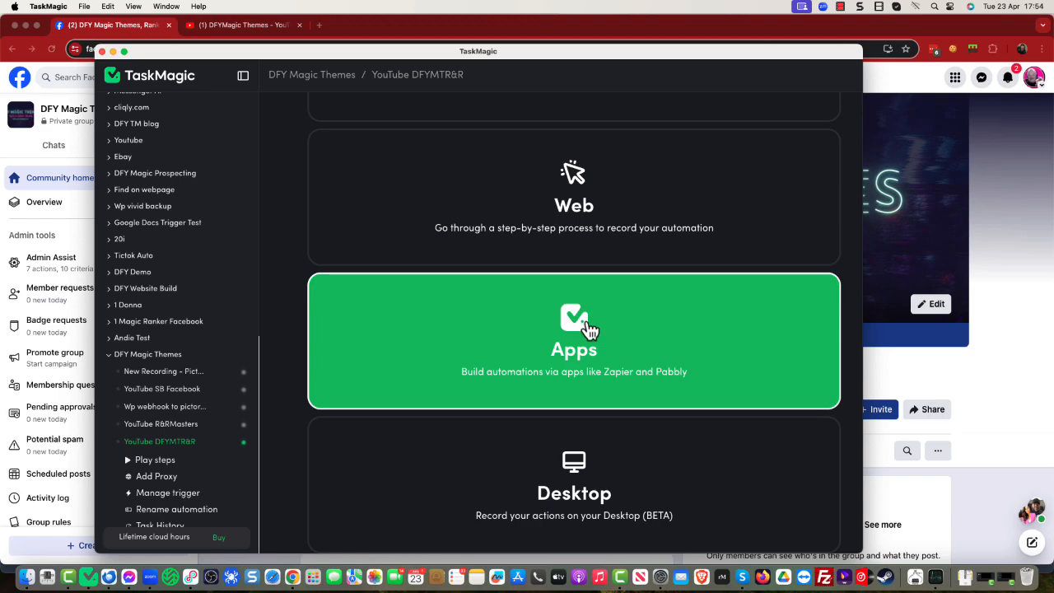
left_click(588, 328)
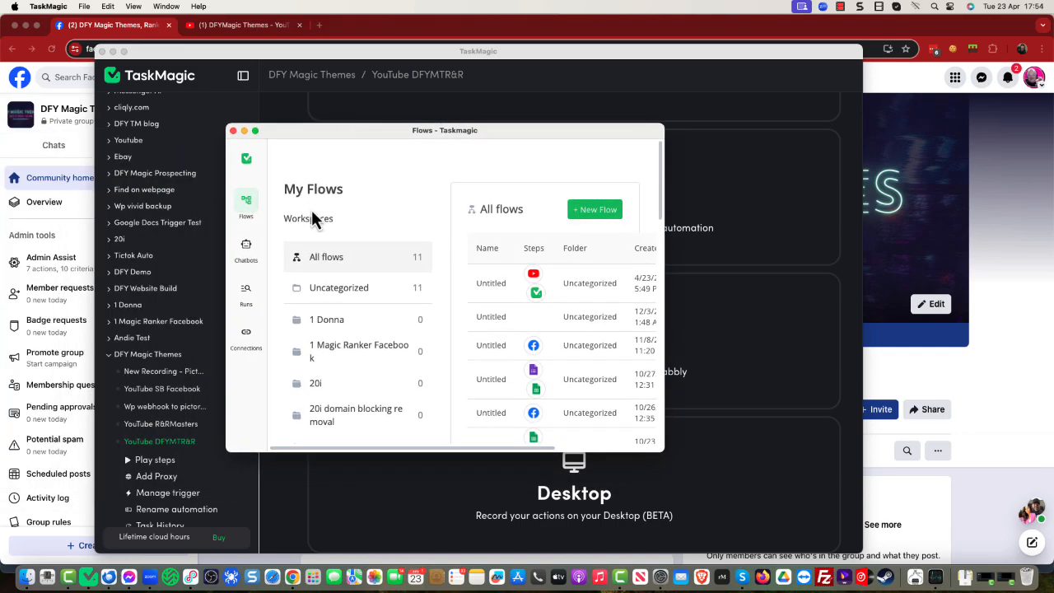
- Create a new flow from scratch and widen the flow editor window
left_click(606, 214)
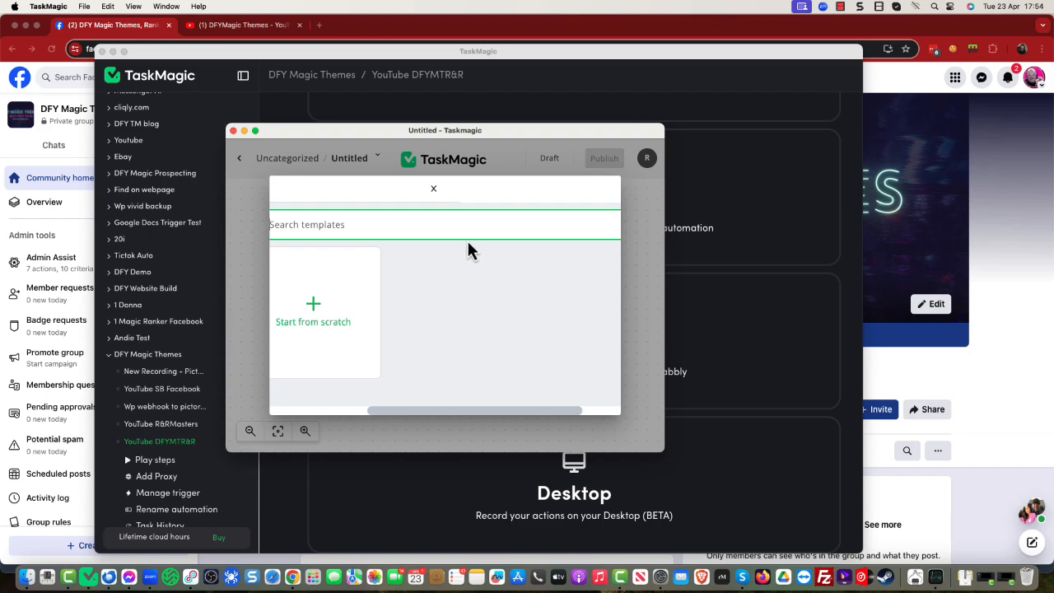
left_click(308, 308)
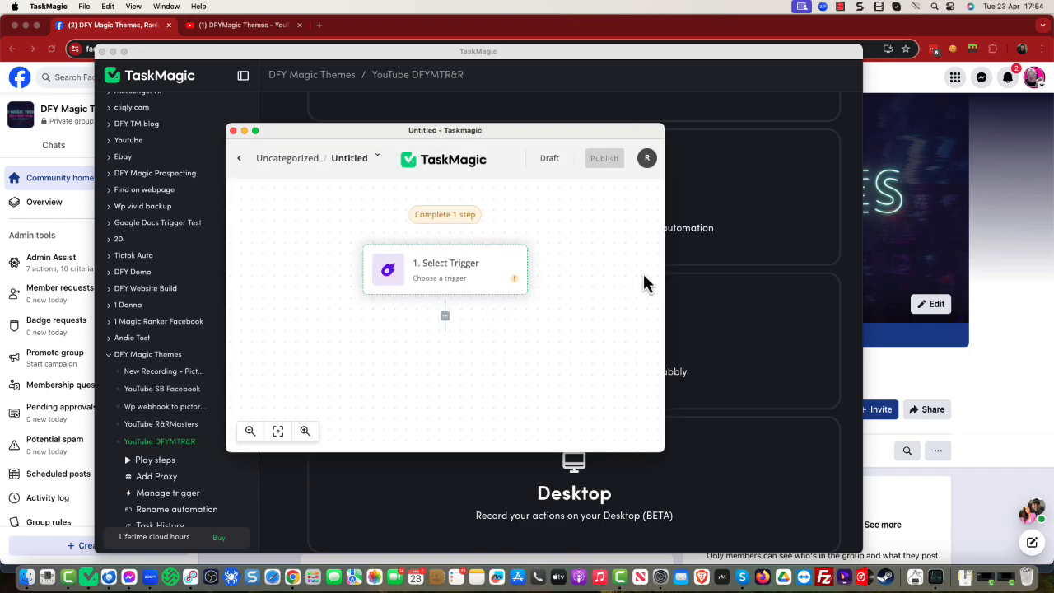
left_click_drag(663, 257, 945, 305)
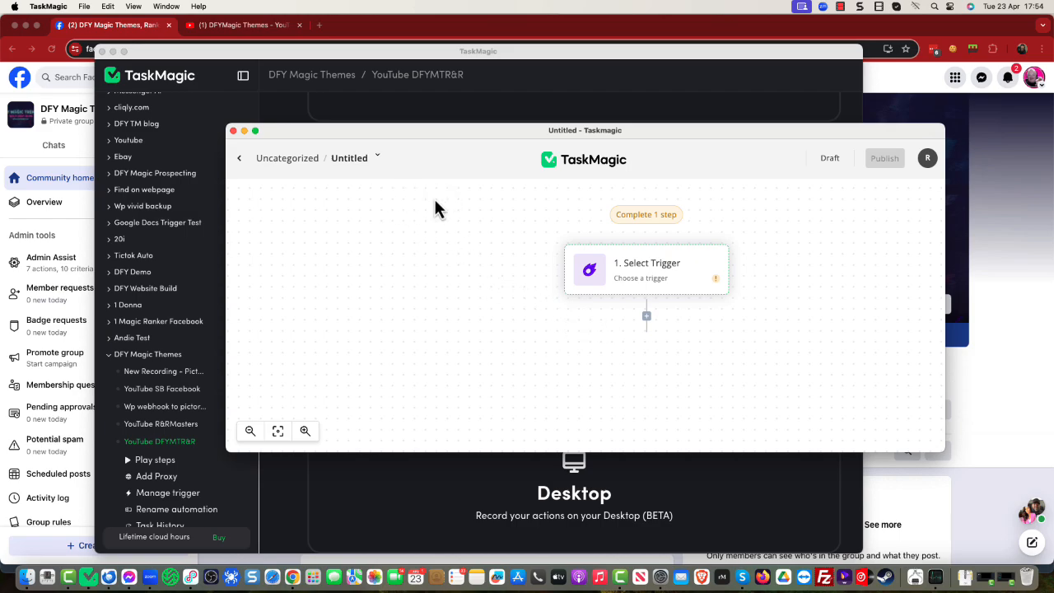
- Set the flow's trigger to YouTube with the New Video In Channel event
left_click(656, 275)
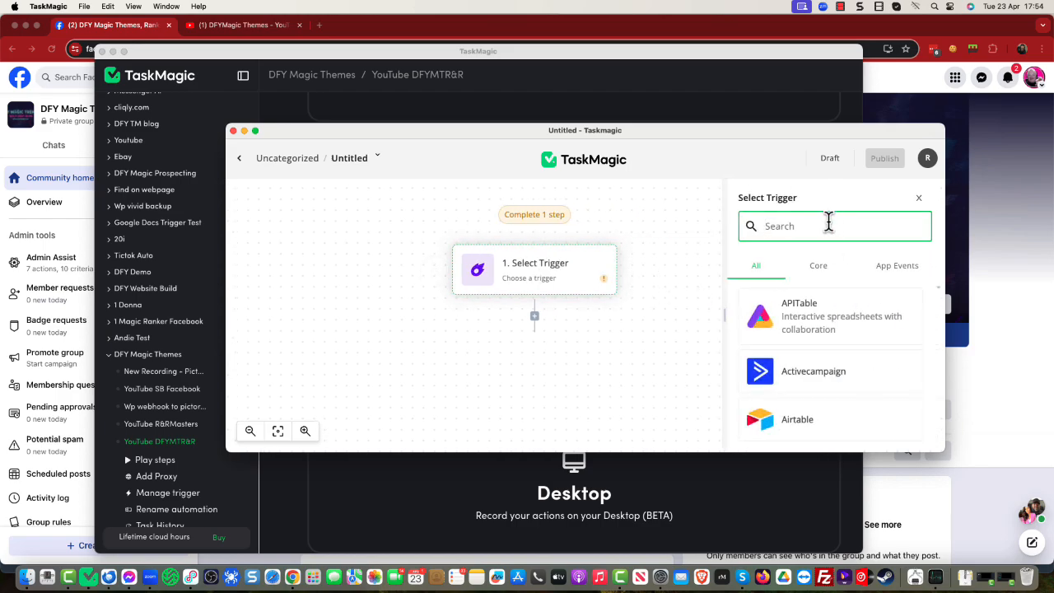
type("yout")
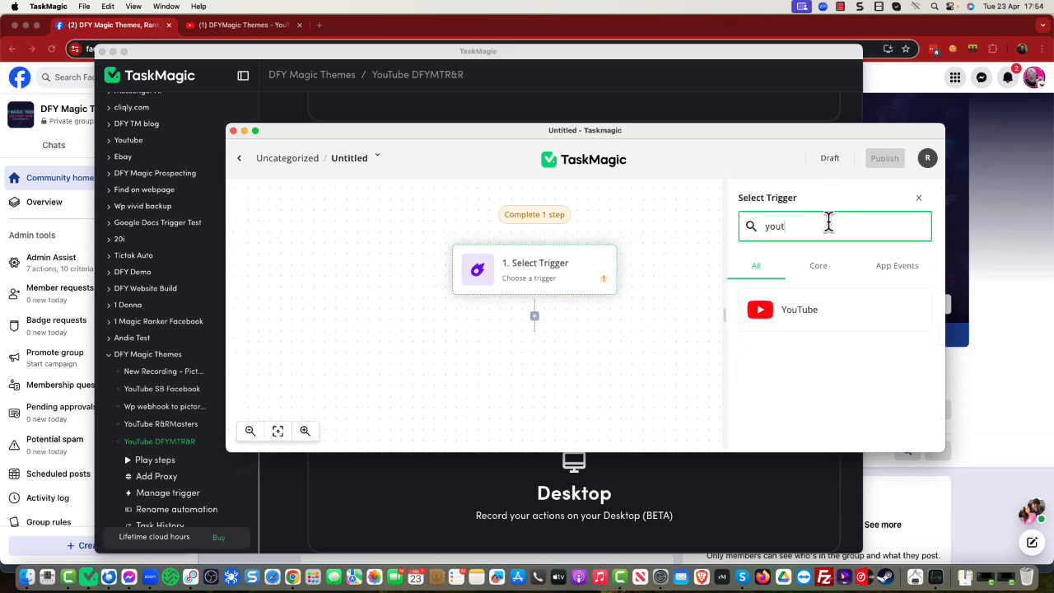
left_click(810, 315)
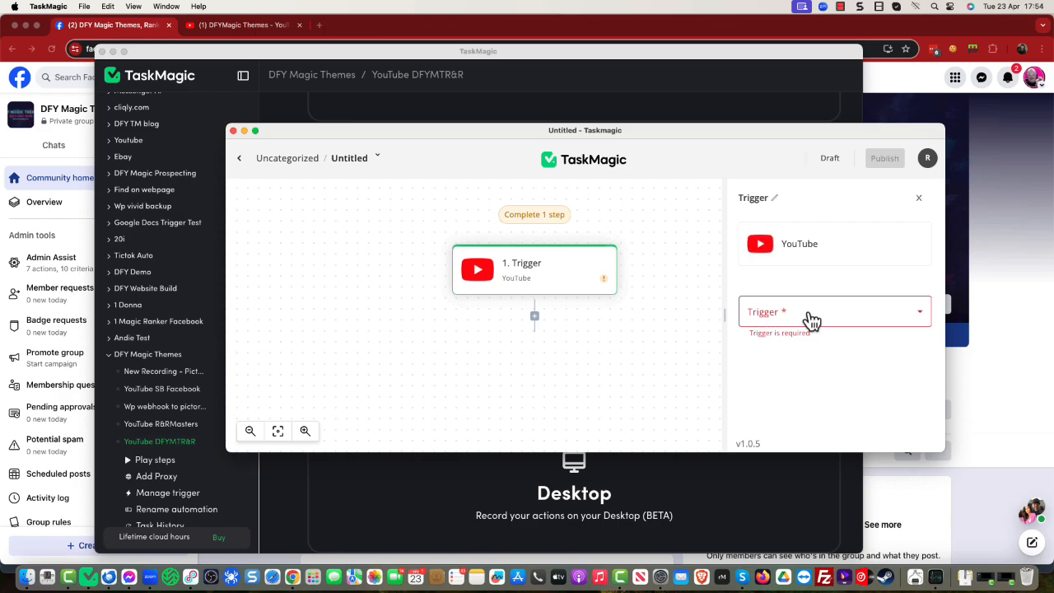
mouse_move(565, 284)
left_click_drag(702, 130, 646, 131)
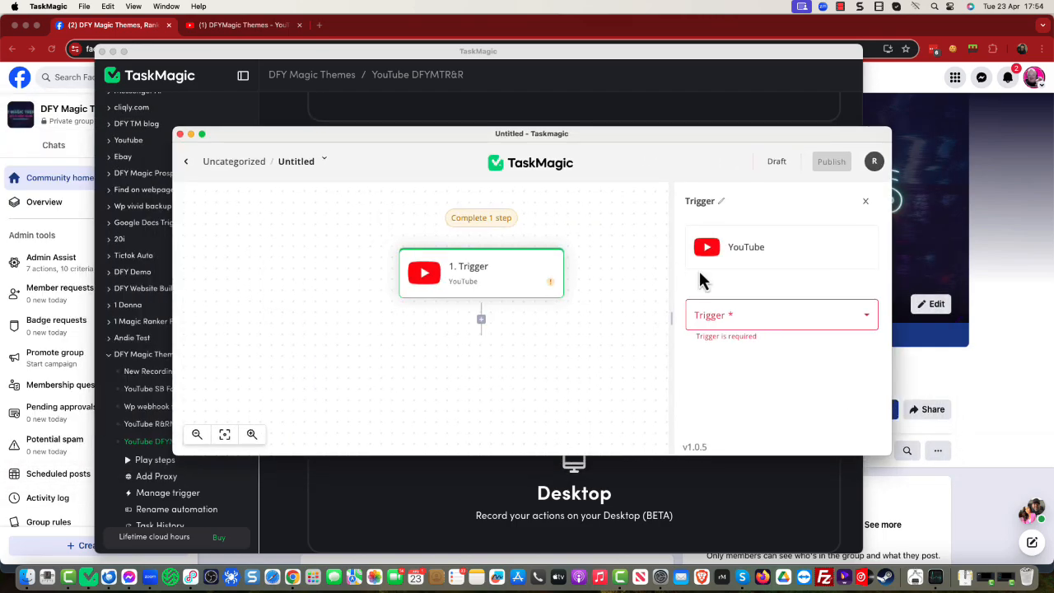
left_click(756, 319)
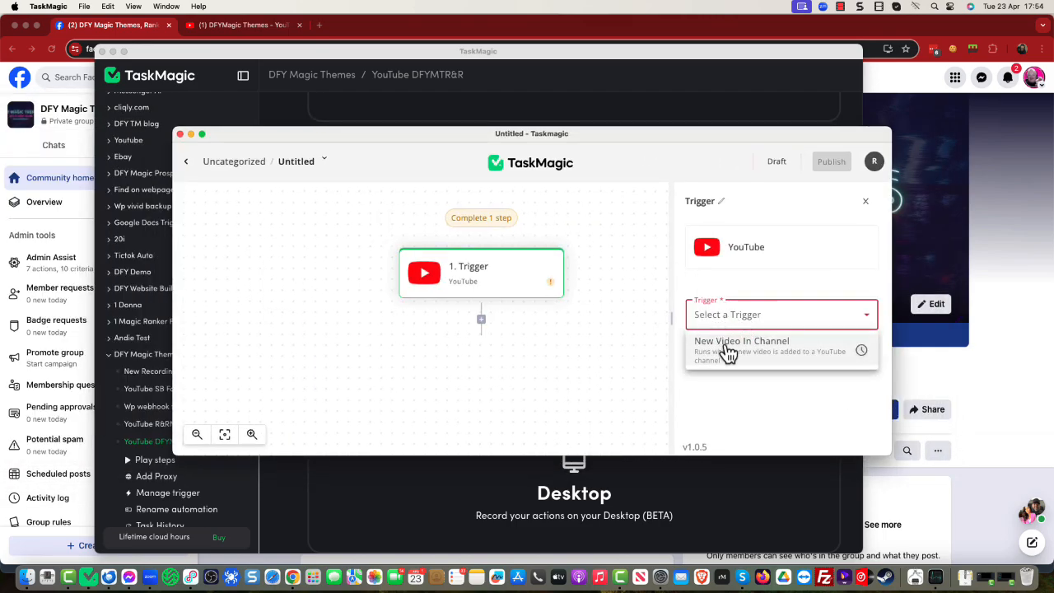
left_click(722, 346)
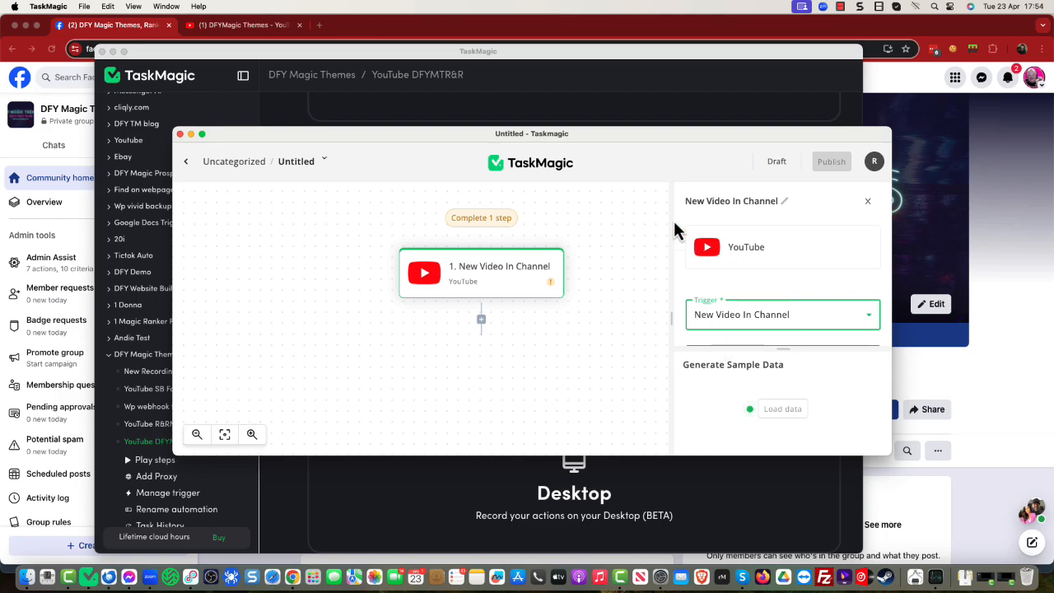
left_click_drag(627, 141, 0, 136)
left_click(144, 24)
left_click(214, 25)
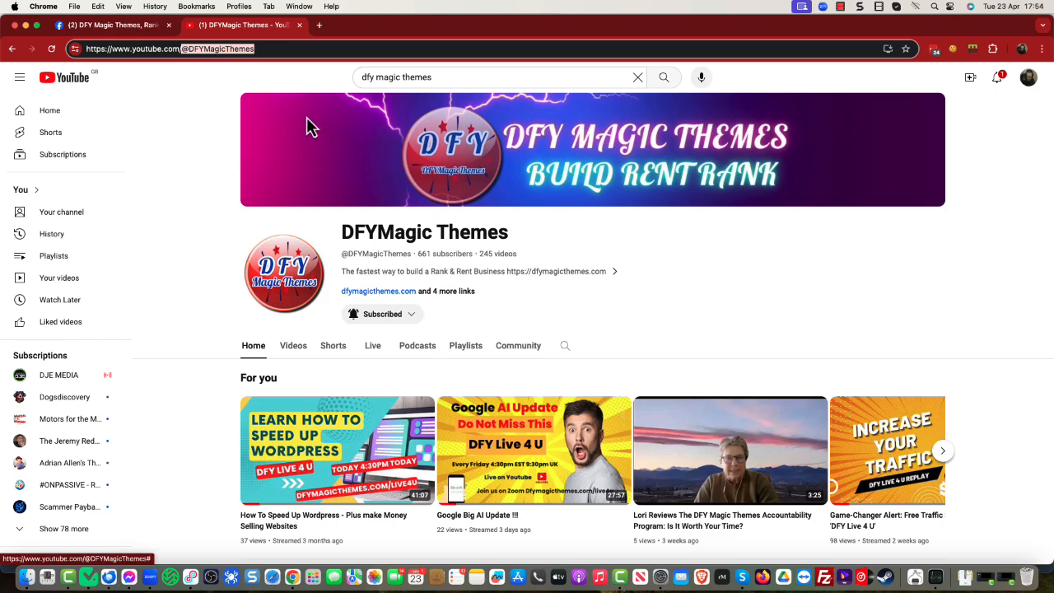
right_click(216, 49)
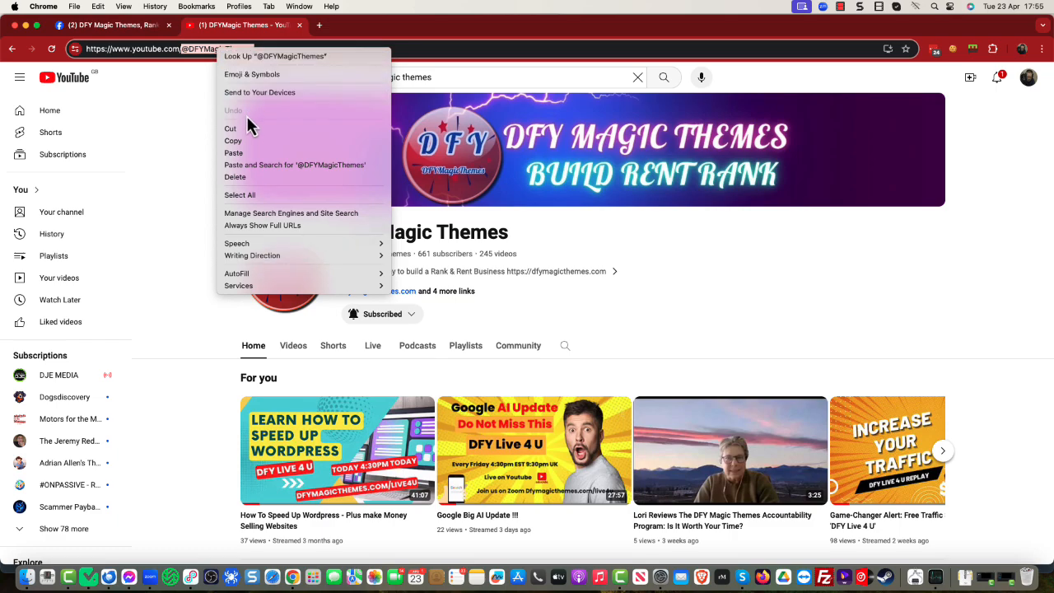
left_click(245, 141)
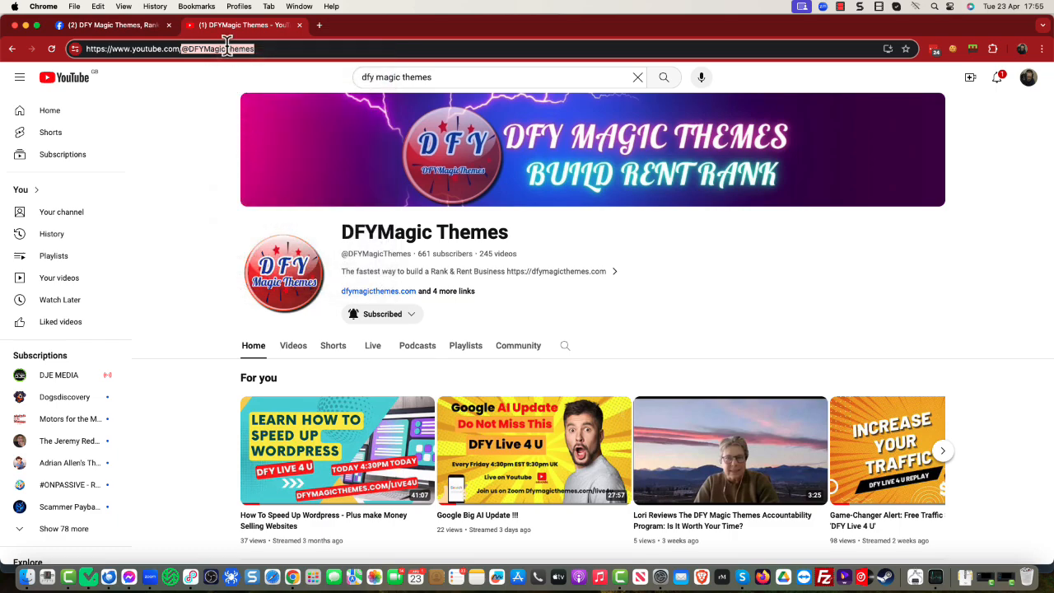
left_click_drag(0, 97, 583, 96)
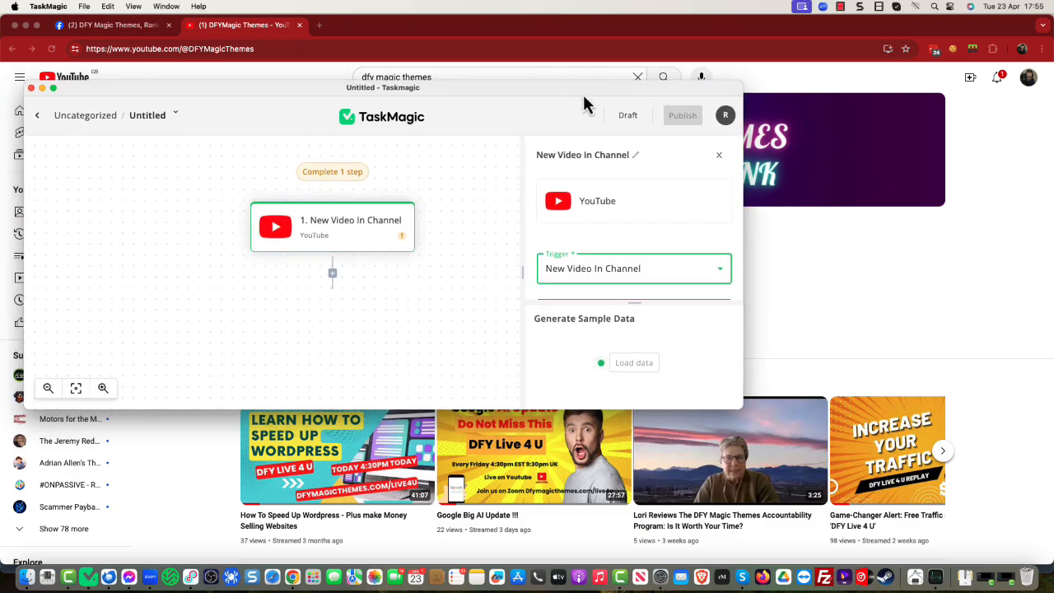
scroll(616, 275, "down", 2)
left_click(593, 239)
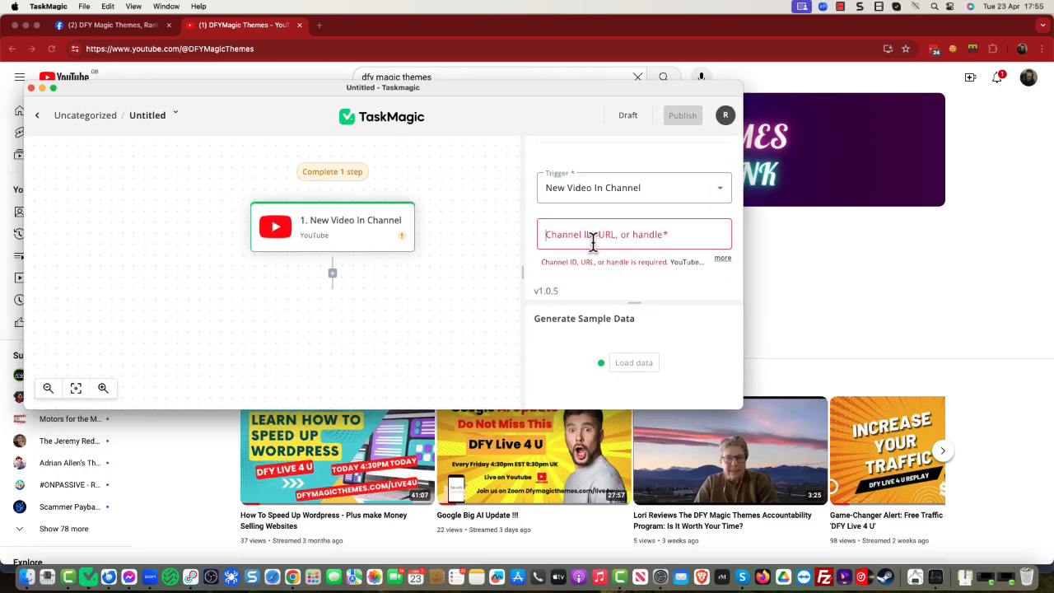
type("@DFYMagicThemes")
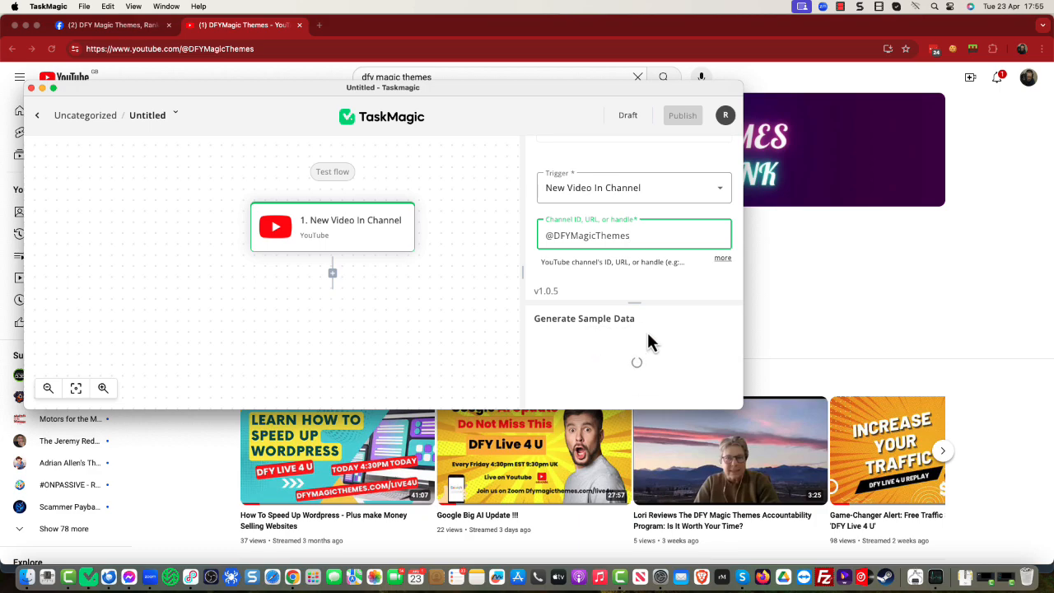
scroll(607, 297, "down", 2)
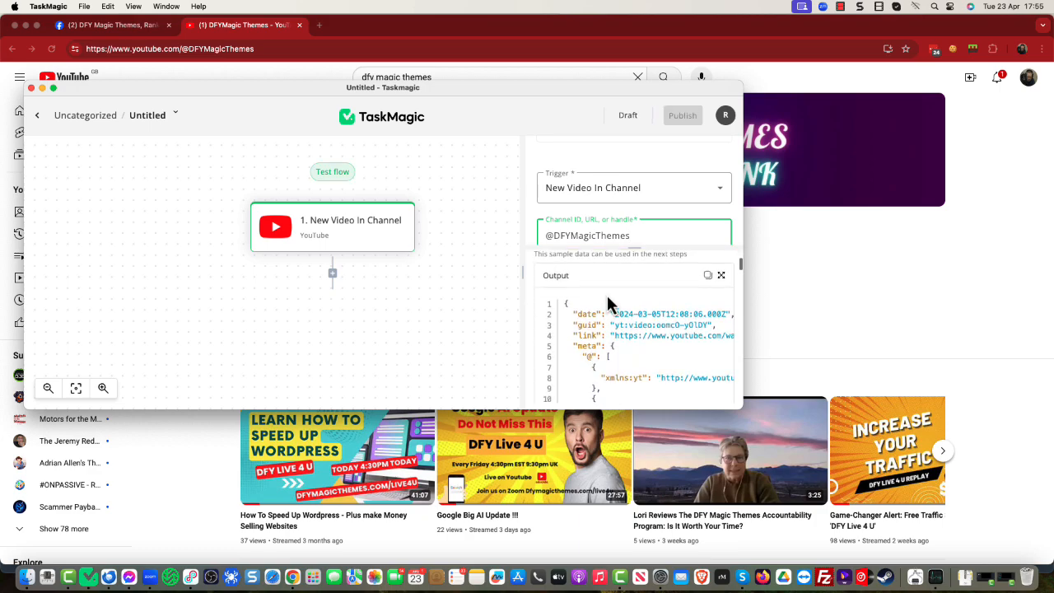
scroll(607, 297, "up", 2)
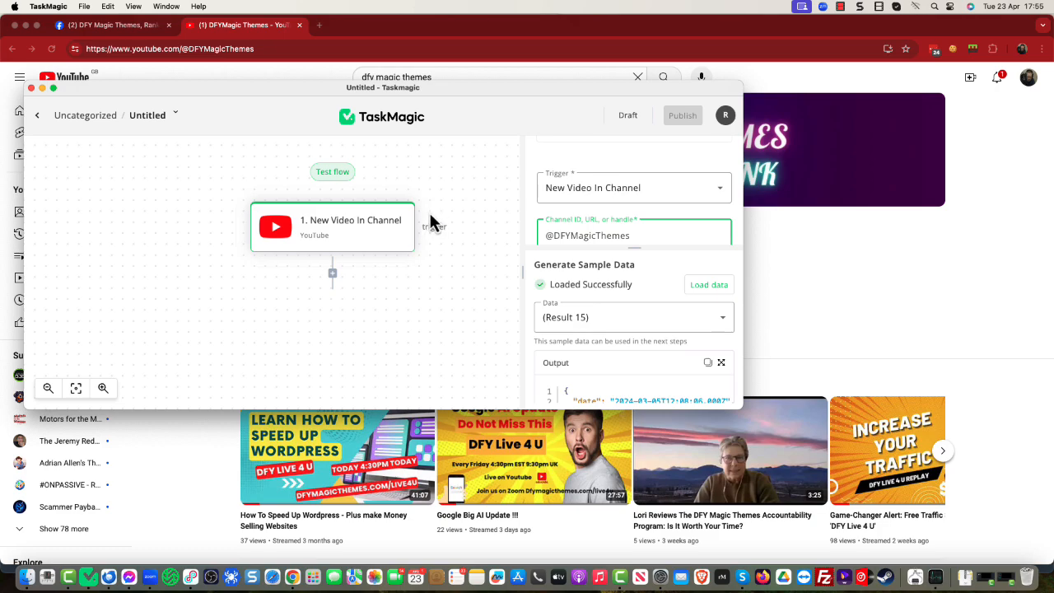
- Add a TaskMagic webhook step after the YouTube trigger and set its action to Start Automation
left_click(332, 274)
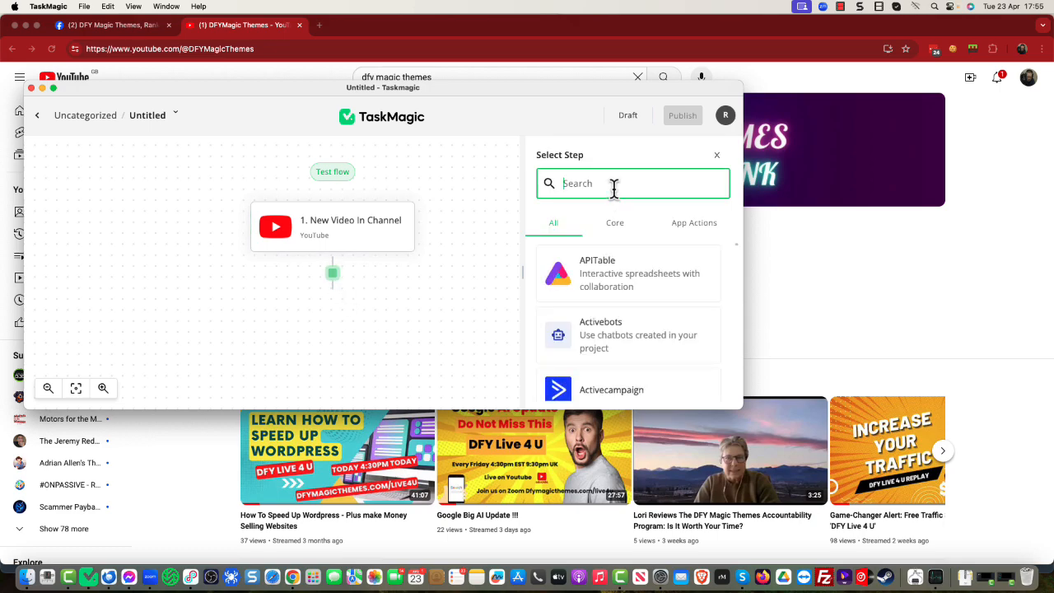
type("web")
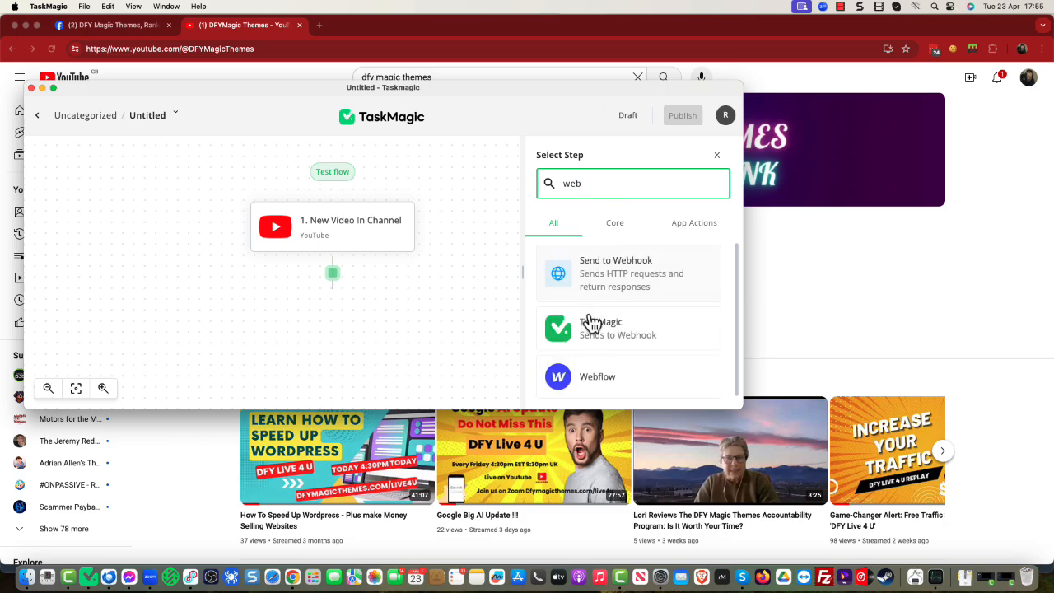
left_click(590, 340)
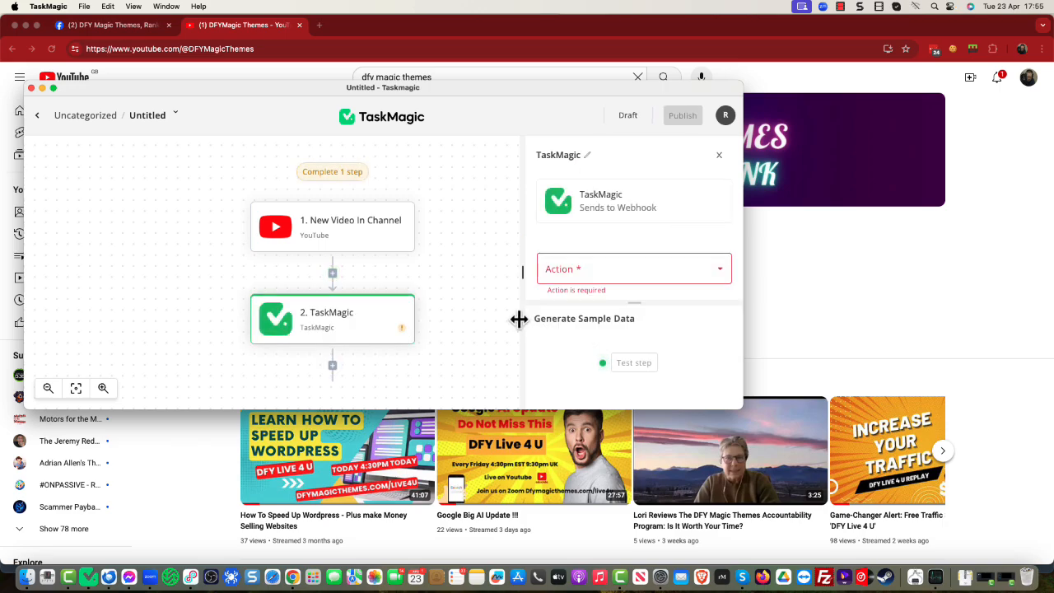
left_click(617, 271)
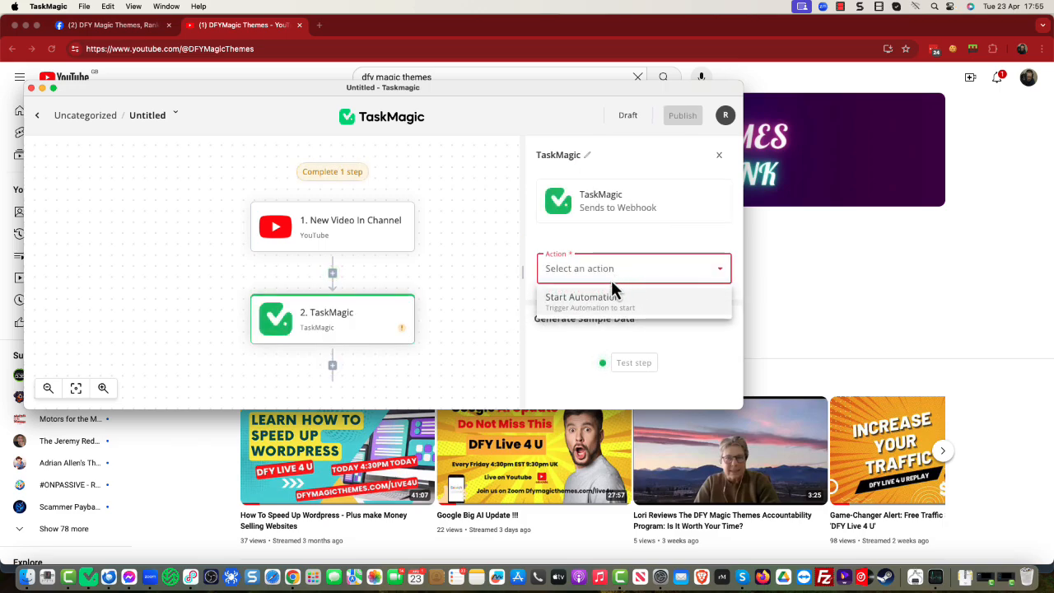
left_click(604, 302)
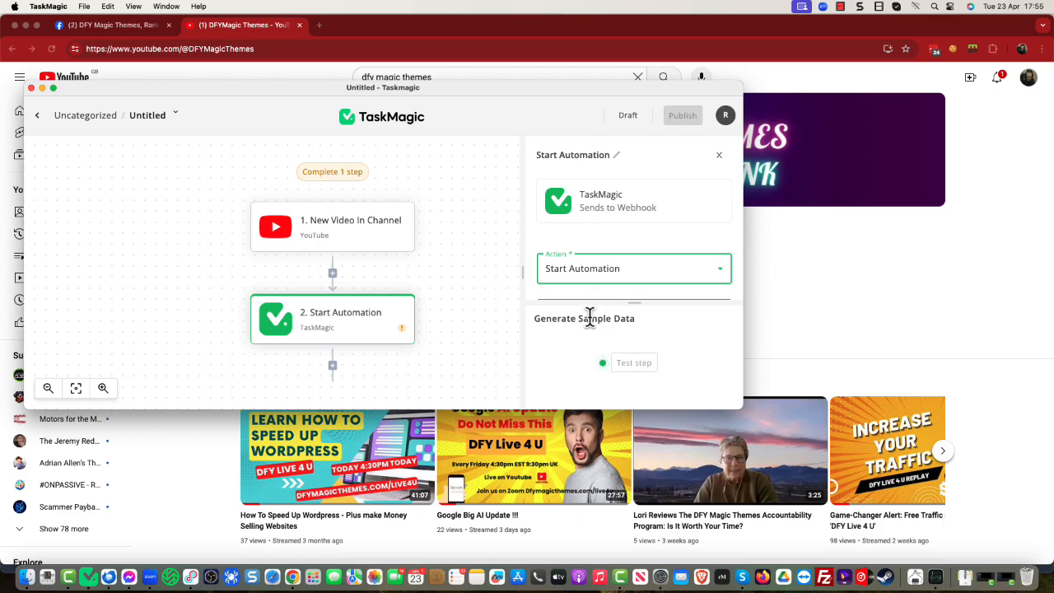
scroll(591, 289, "down", 5)
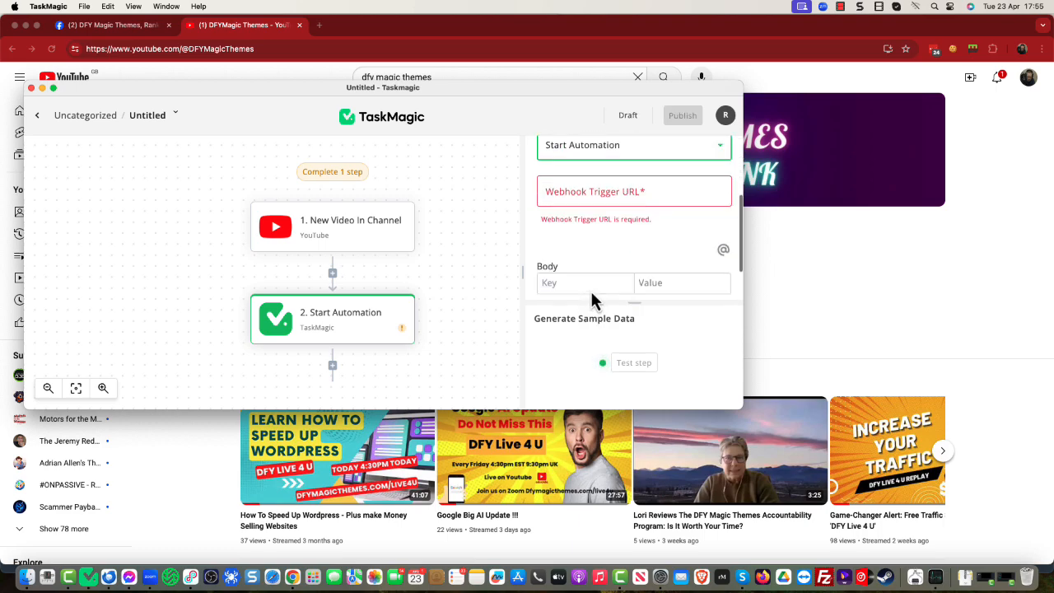
scroll(579, 204, "up", 5)
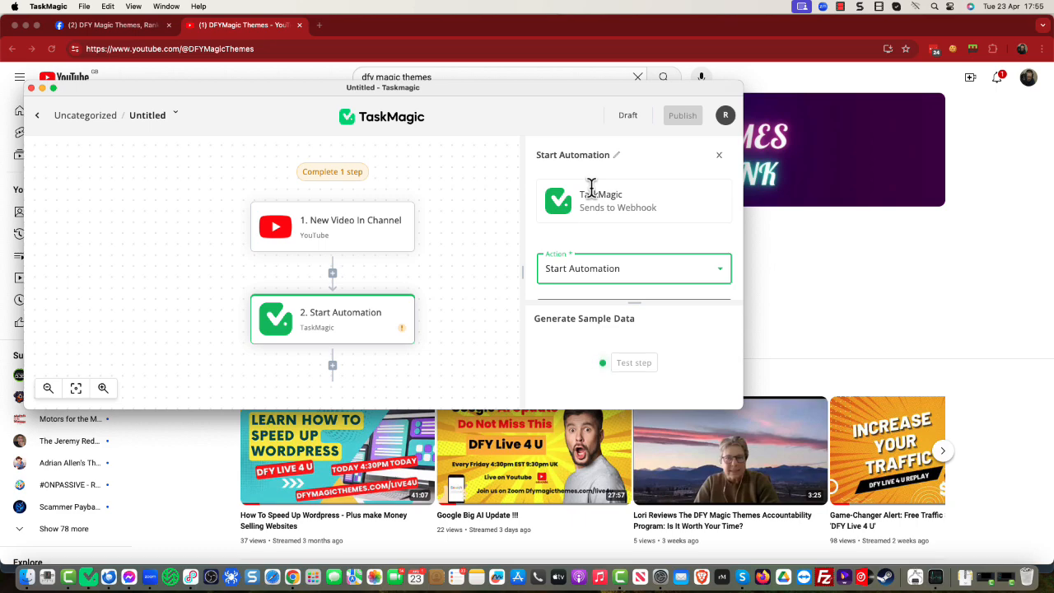
- Move the flow window aside and start a Web automation in the main TaskMagic window, answering that it involves logging in
left_click(628, 116)
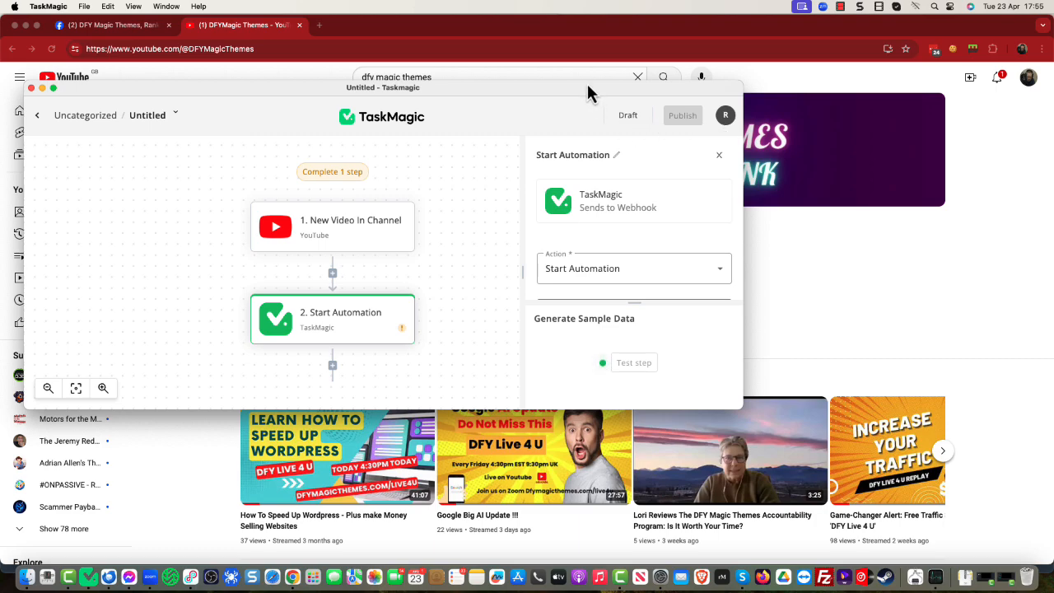
left_click_drag(576, 93, 0, 89)
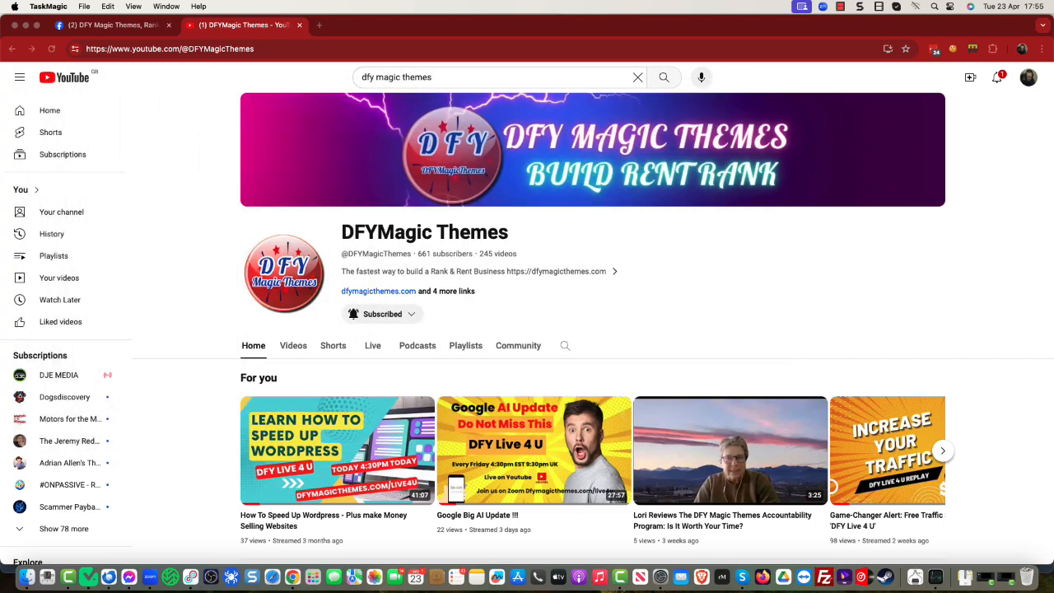
left_click(89, 581)
scroll(389, 321, "up", 2)
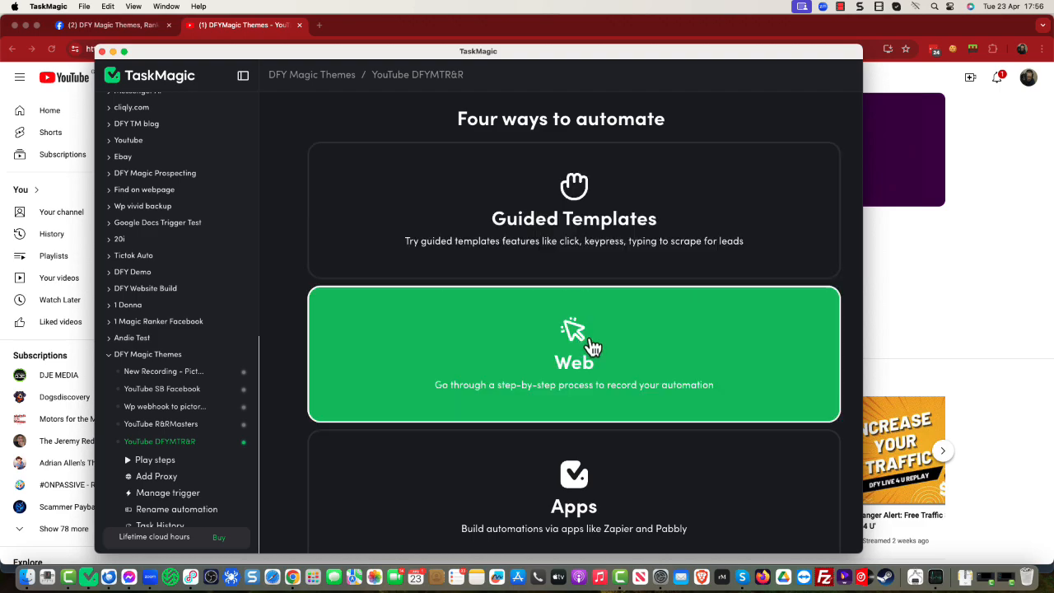
left_click(584, 359)
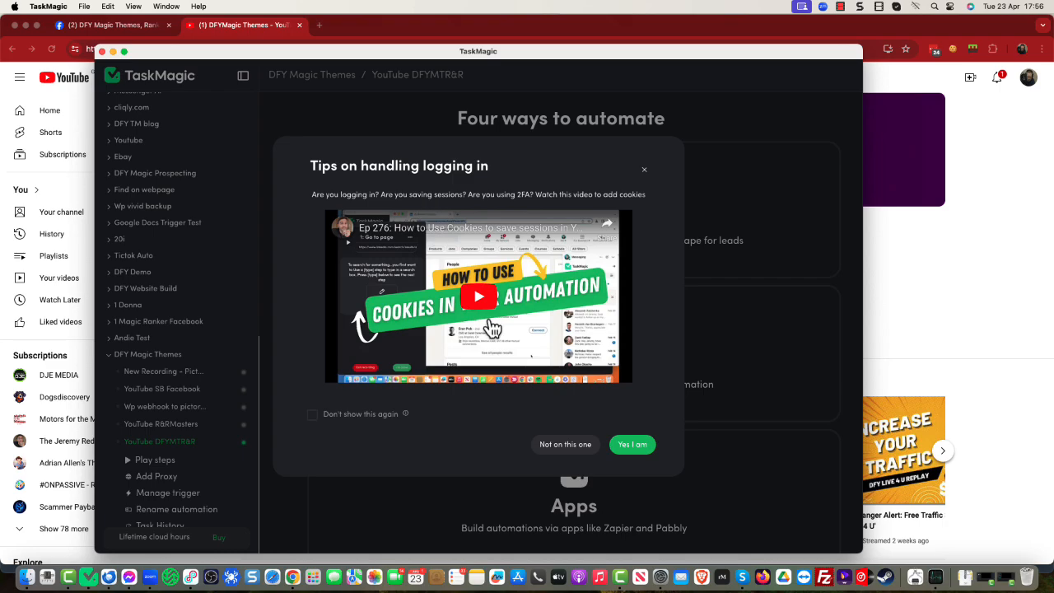
left_click(632, 446)
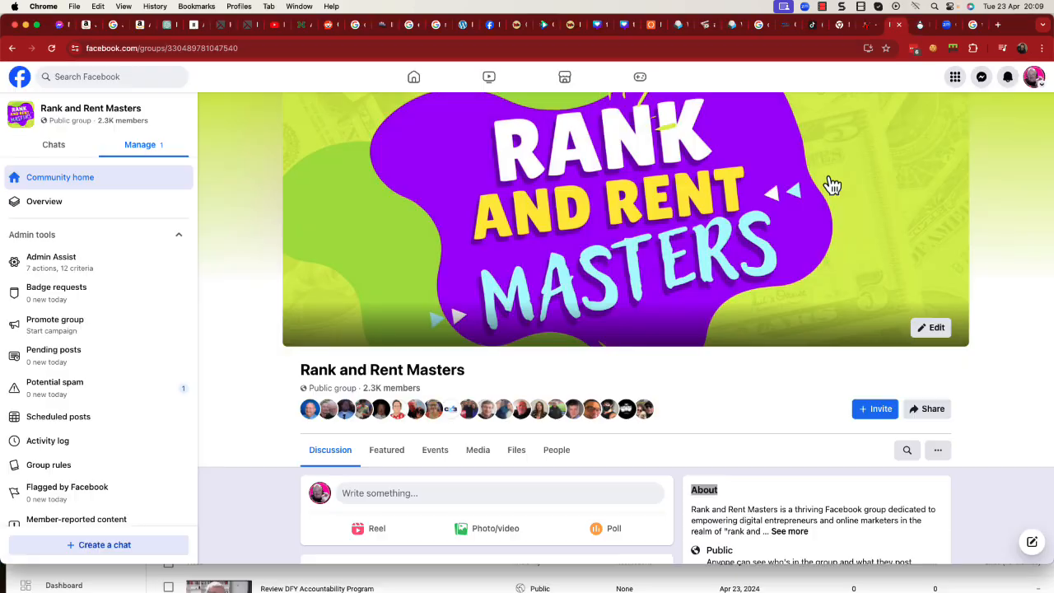
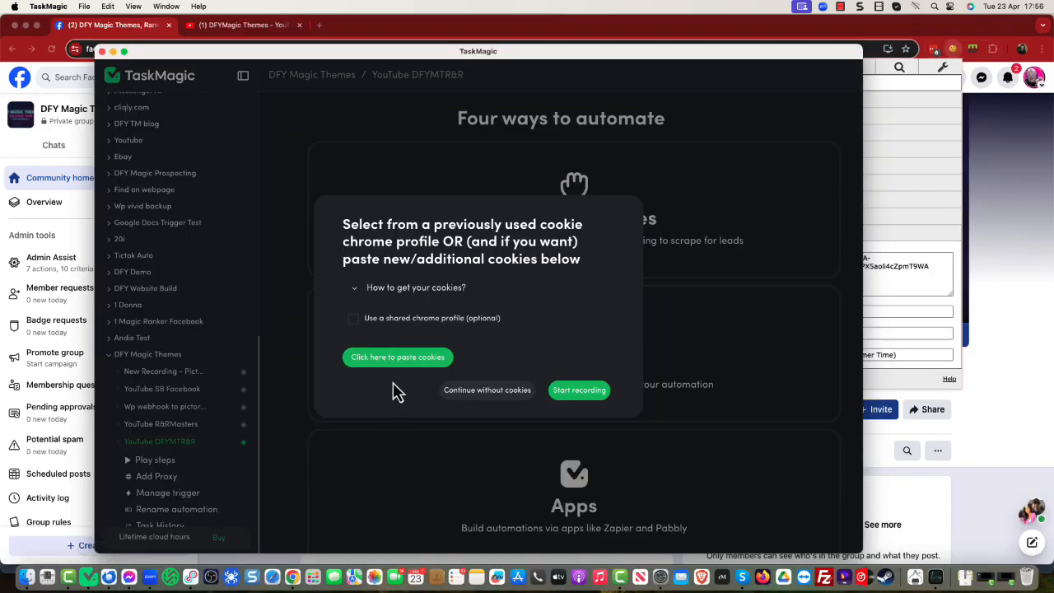
- Paste the copied login cookies for facebook.com and start recording the web automation with them
left_click(392, 363)
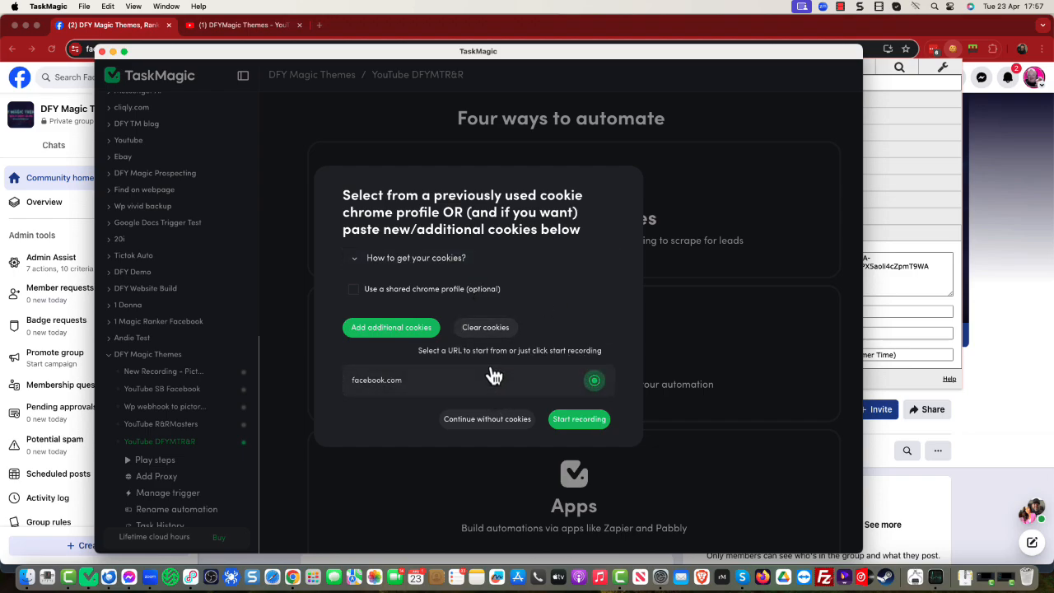
left_click(579, 420)
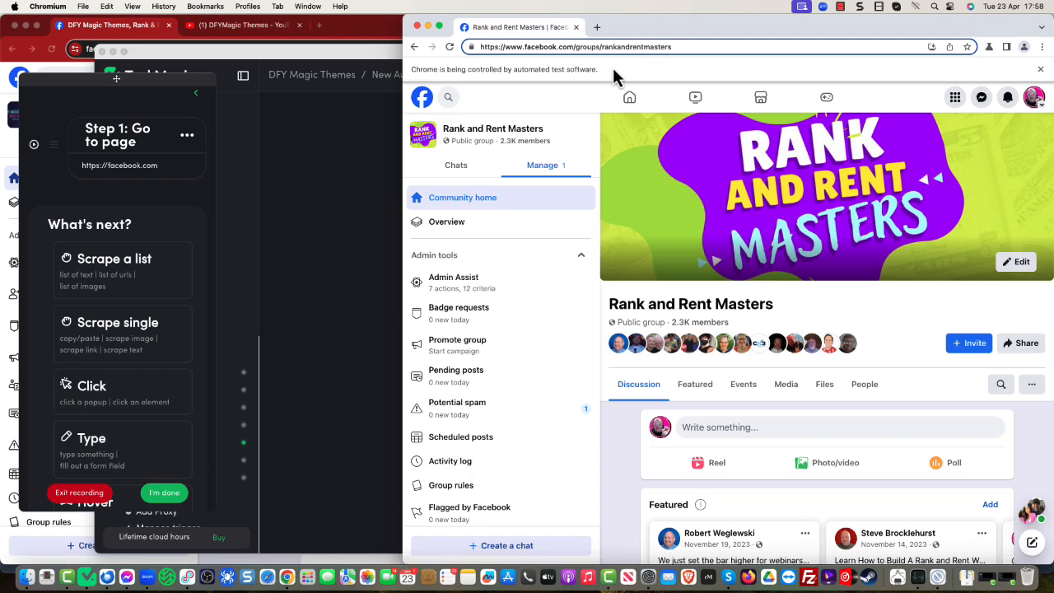
left_click_drag(674, 47, 472, 46)
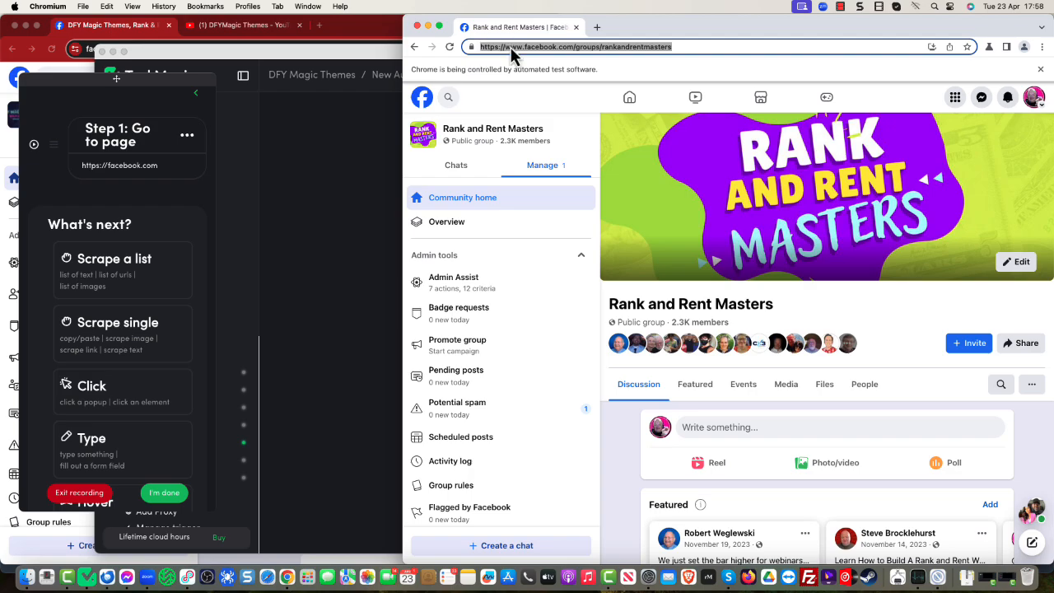
right_click(511, 47)
left_click(526, 119)
left_click(189, 143)
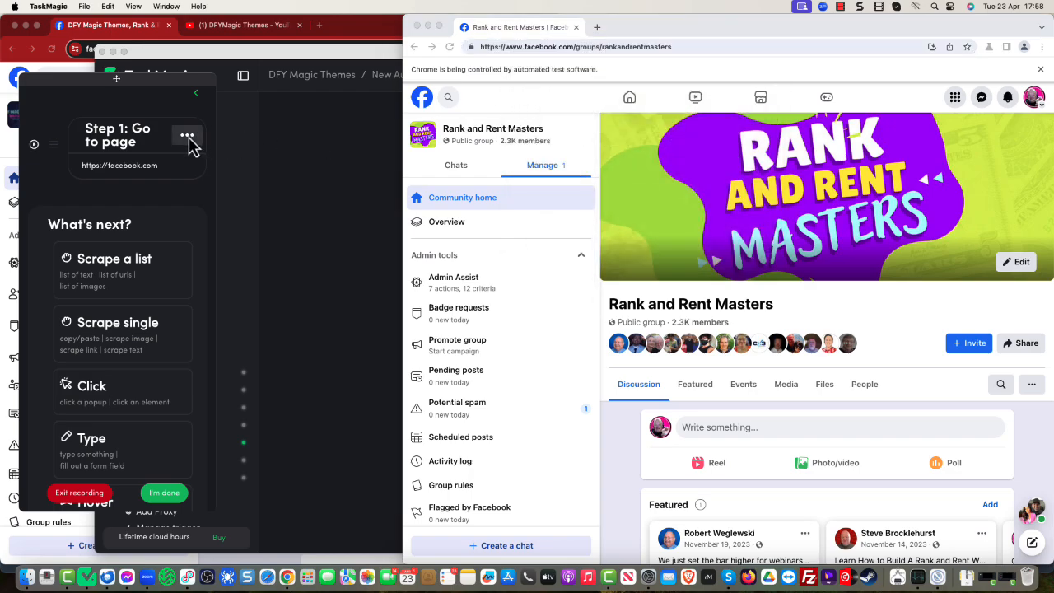
left_click(189, 144)
left_click(162, 240)
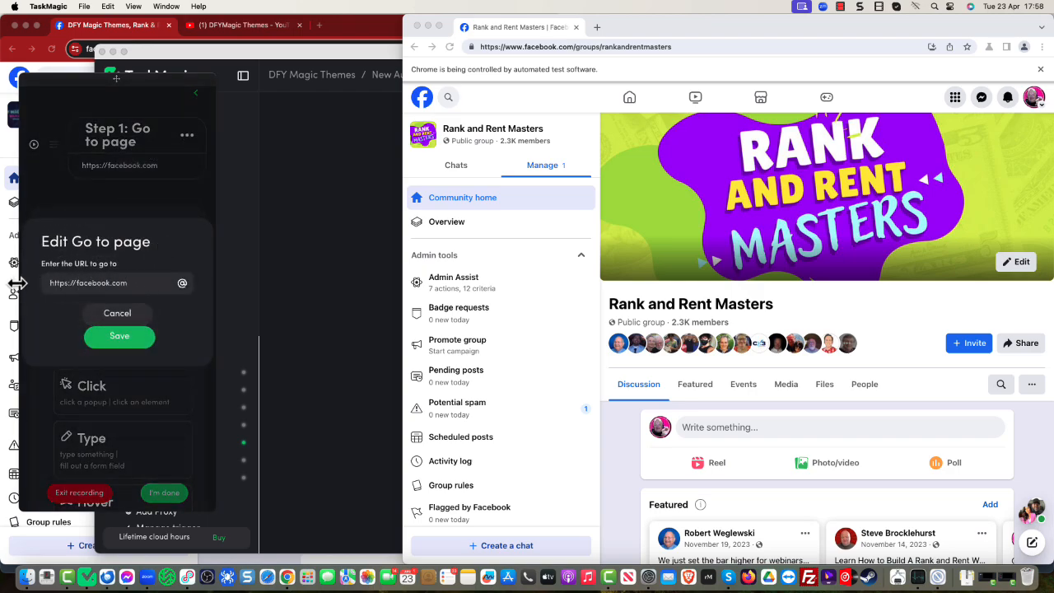
triple_click(134, 278)
key("super+v")
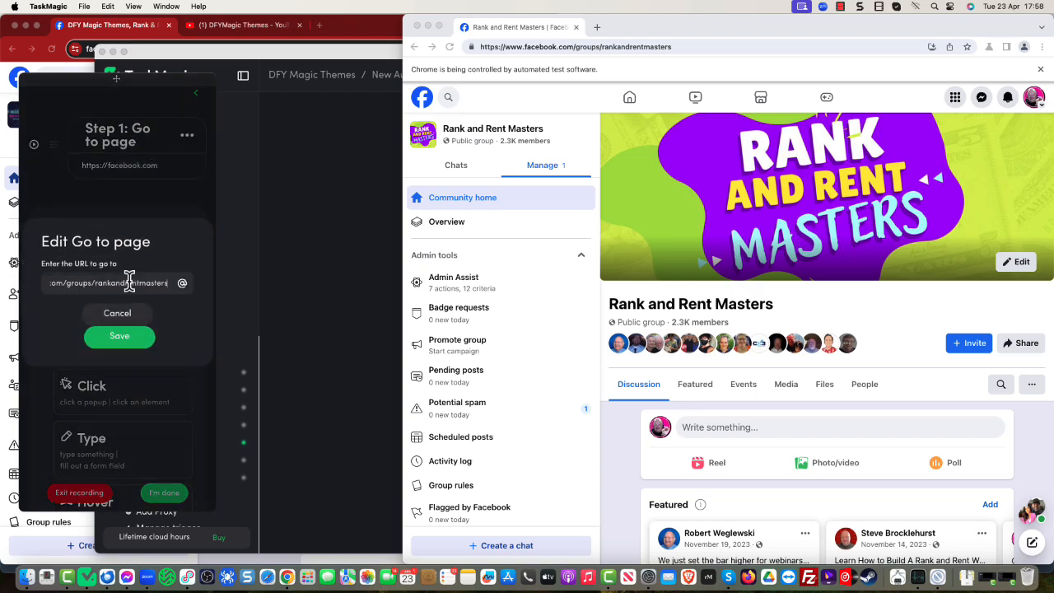
left_click(121, 337)
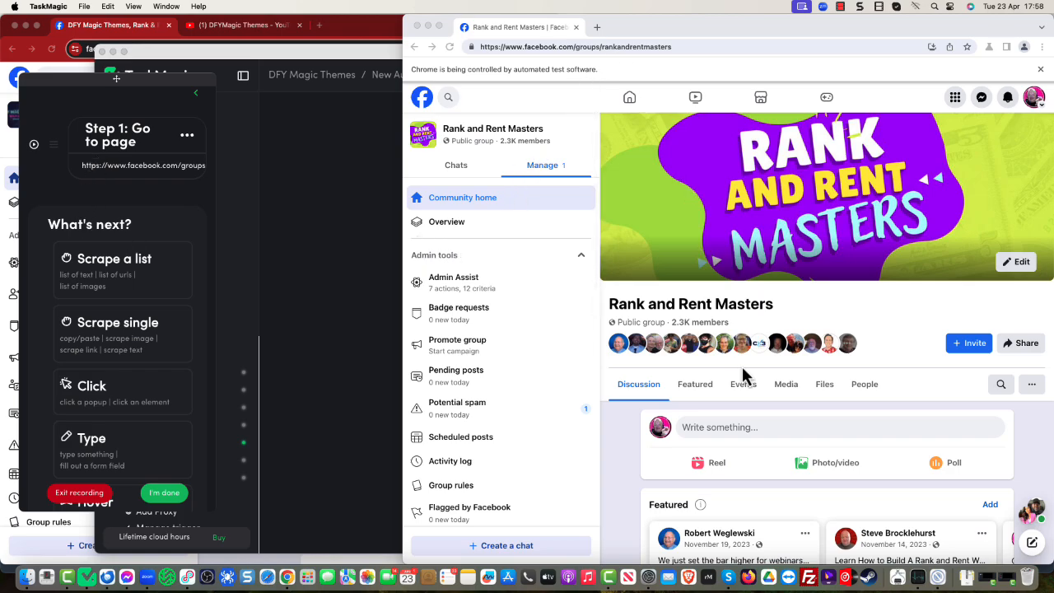
- Record a Click step on the group's "Write something..." box and confirm it
scroll(733, 371, "down", 2)
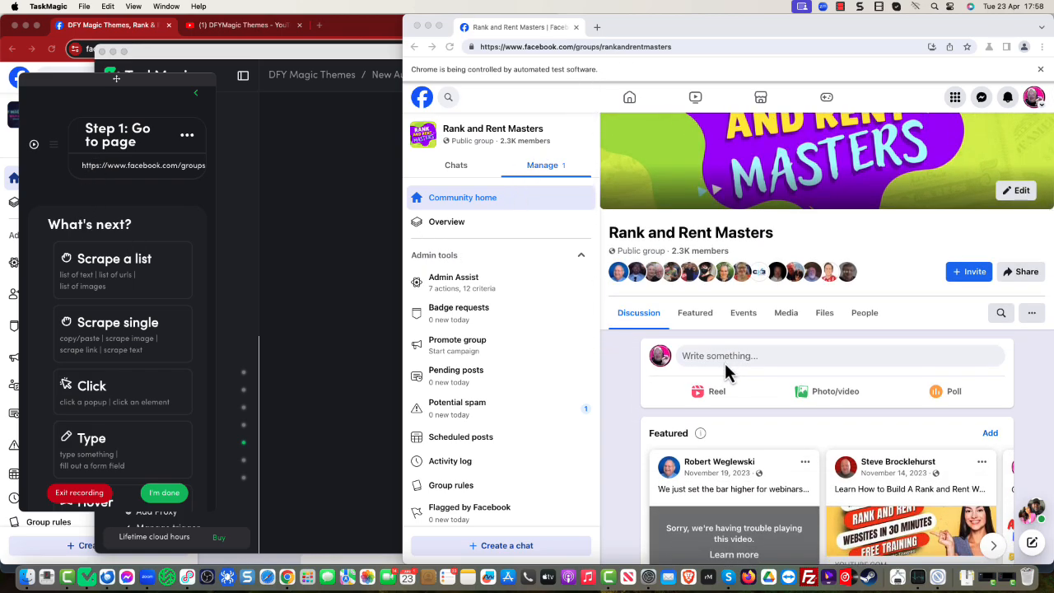
left_click(85, 403)
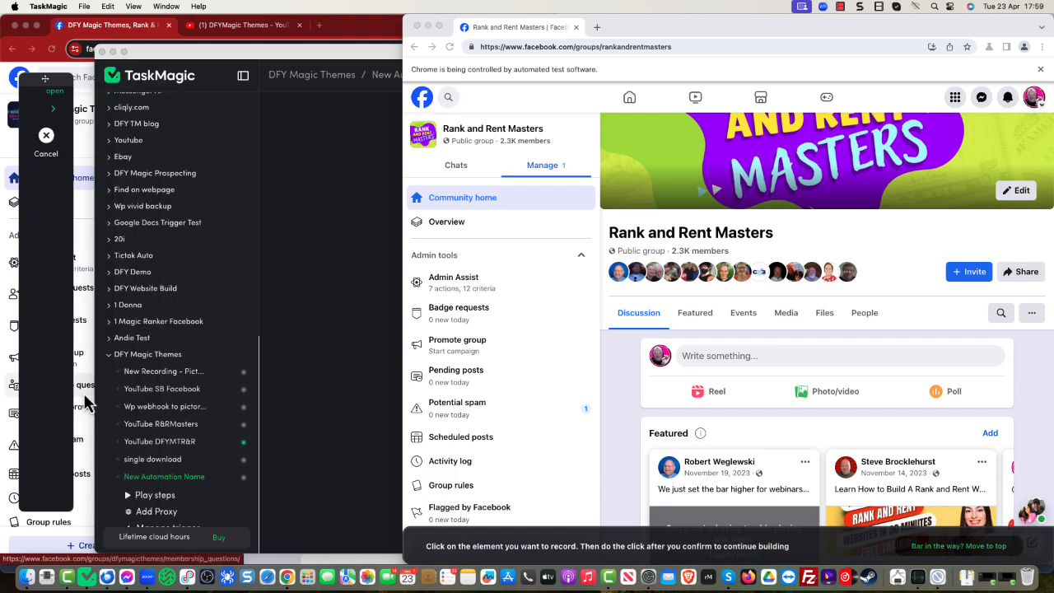
left_click(708, 364)
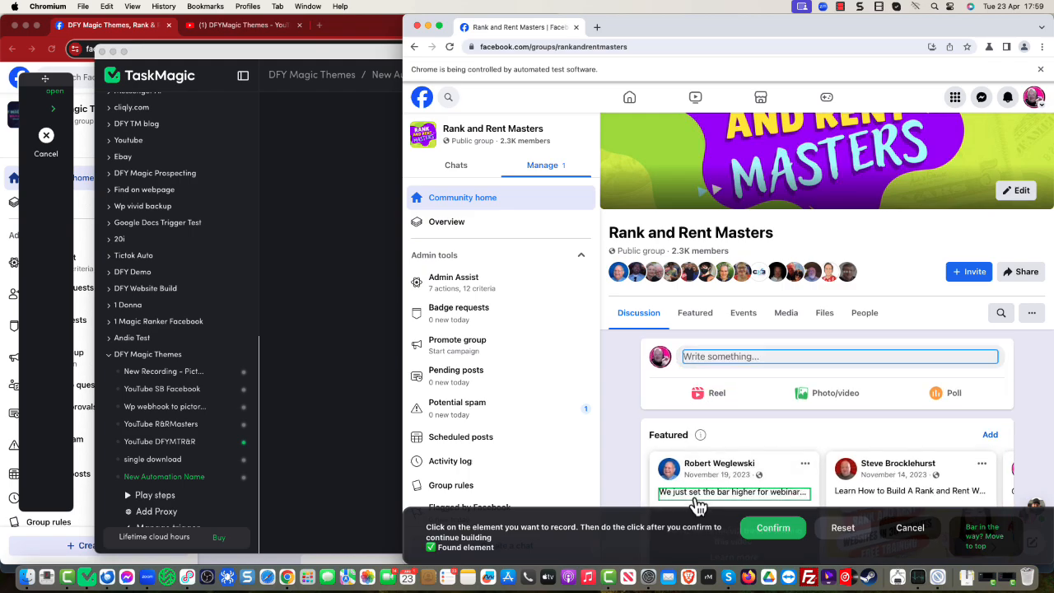
left_click(772, 528)
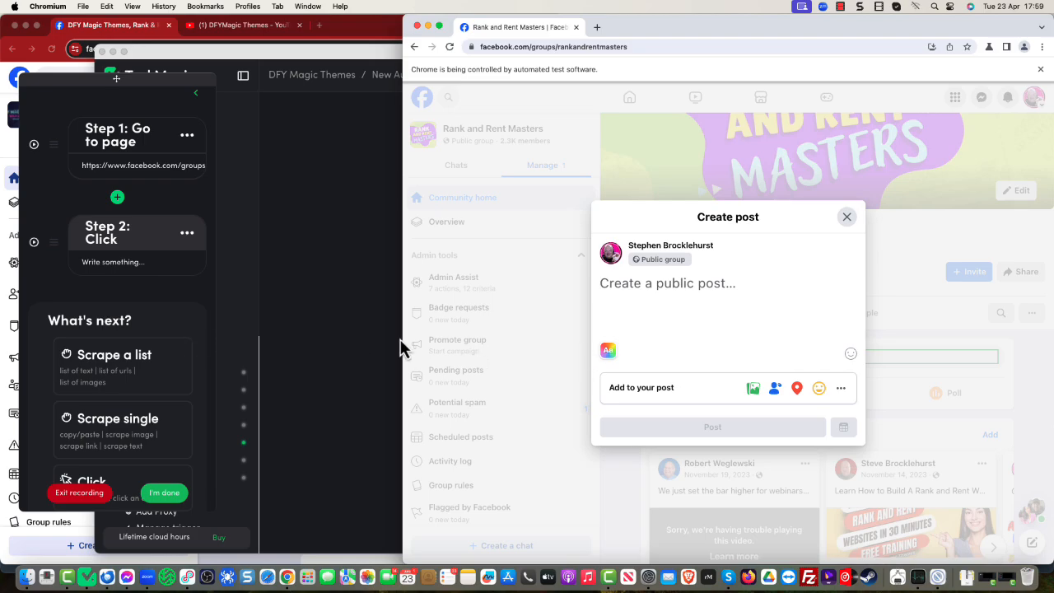
- Record a Type step entering "Hello Hope Everyone is having a good day" in the new post, and mark it as a variable
scroll(128, 395, "down", 3)
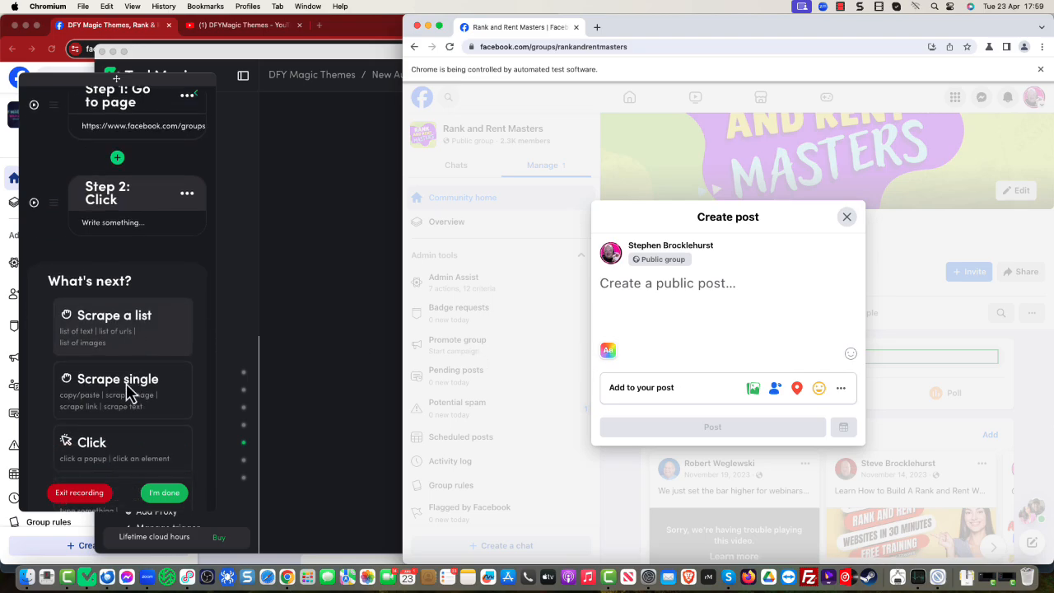
scroll(125, 396, "down", 2)
left_click(101, 358)
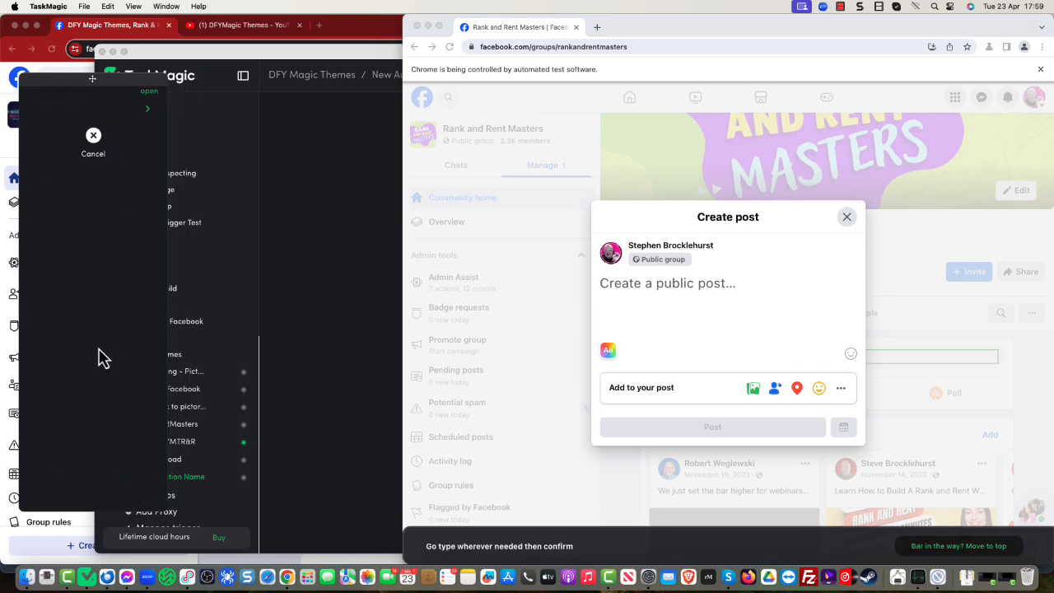
left_click(630, 288)
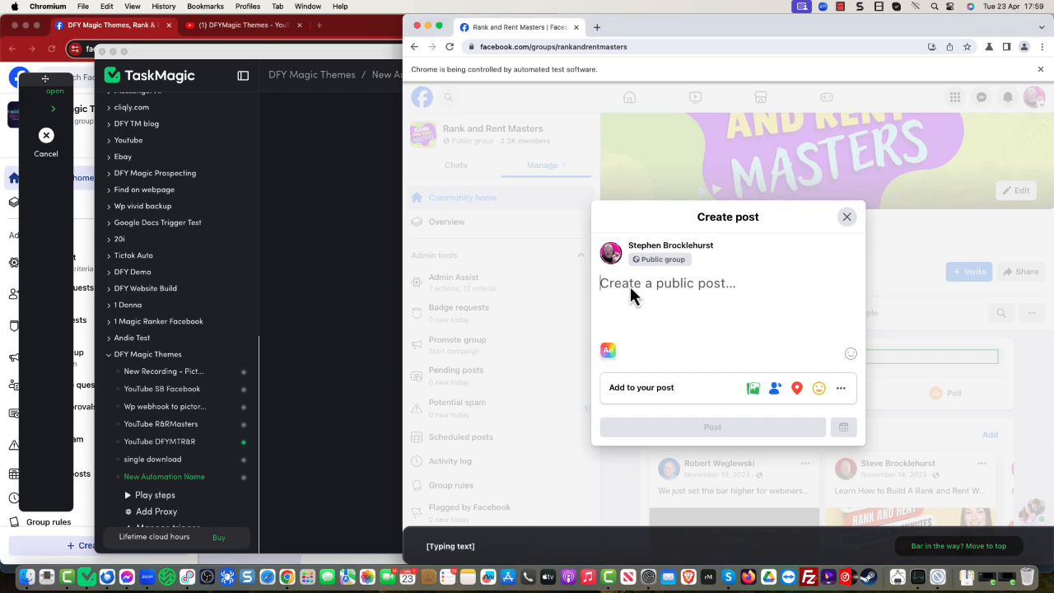
type("He")
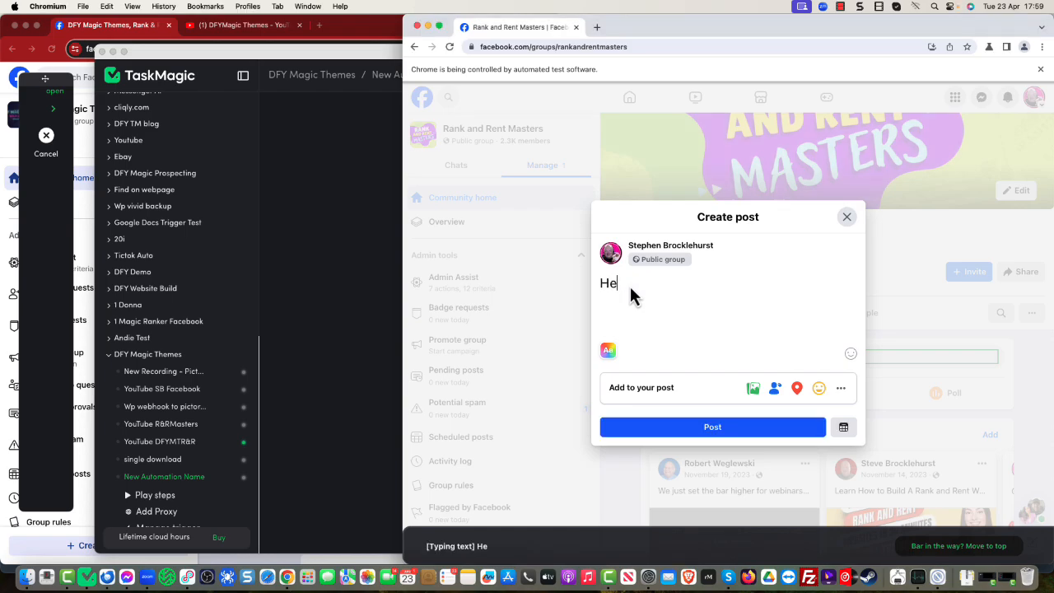
type("llo Hope Everyone is having a good day")
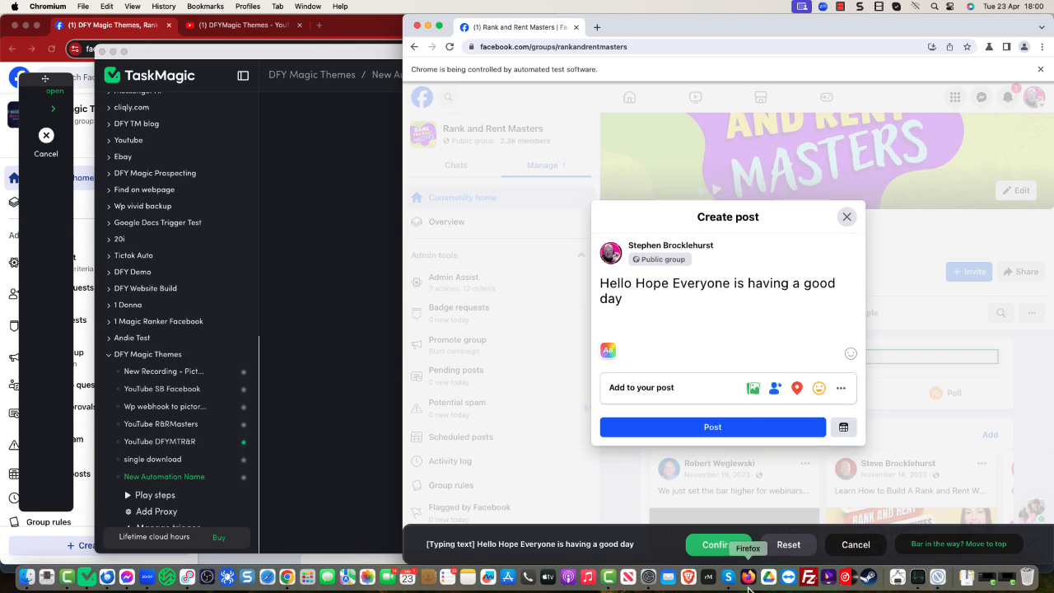
left_click(710, 544)
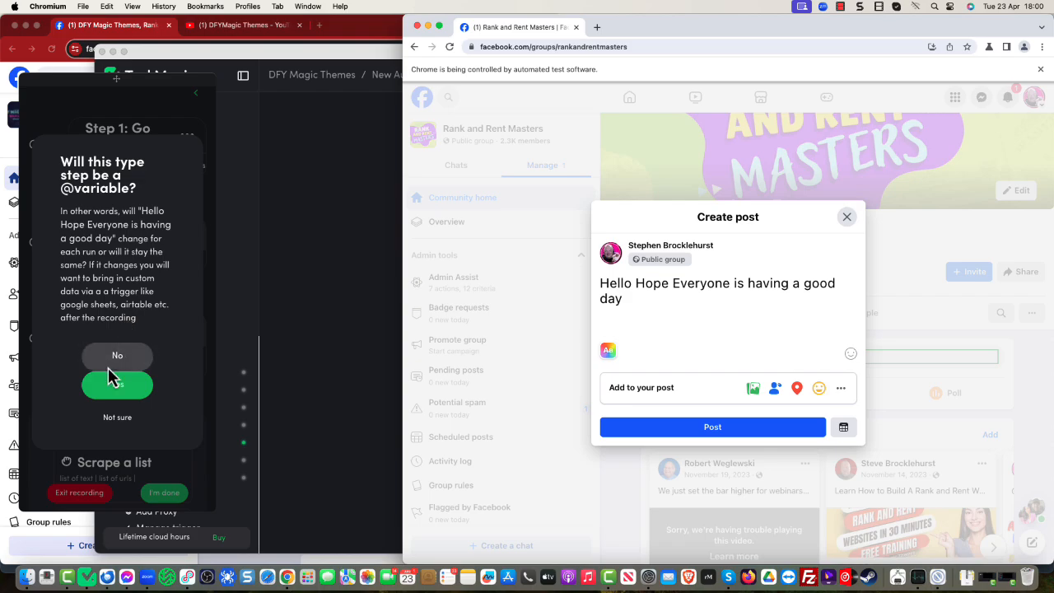
left_click(120, 392)
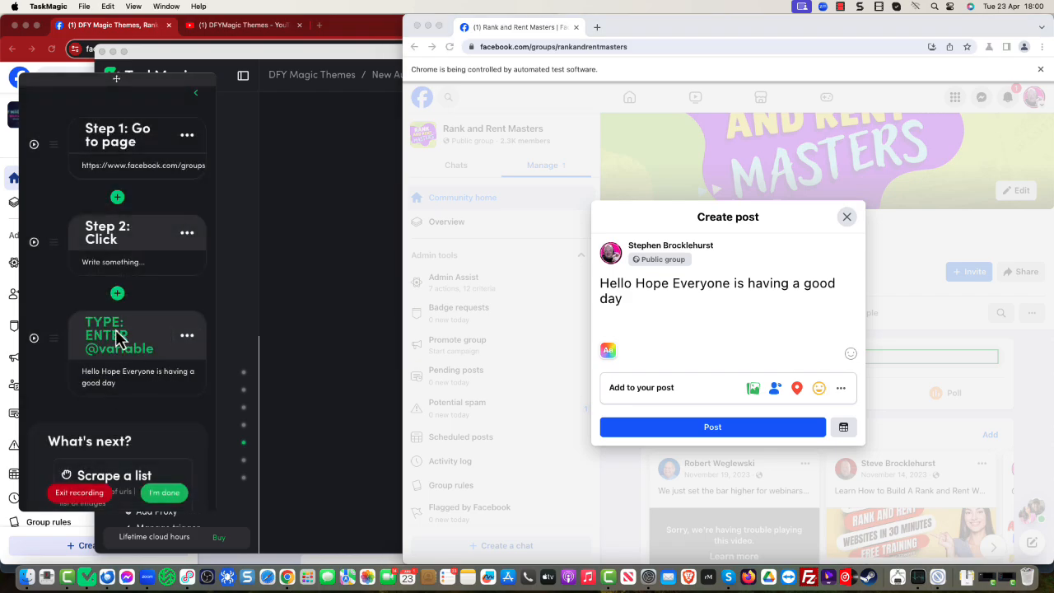
- Record a Click step on the Post button of the Create post dialog and confirm it
scroll(163, 352, "down", 1)
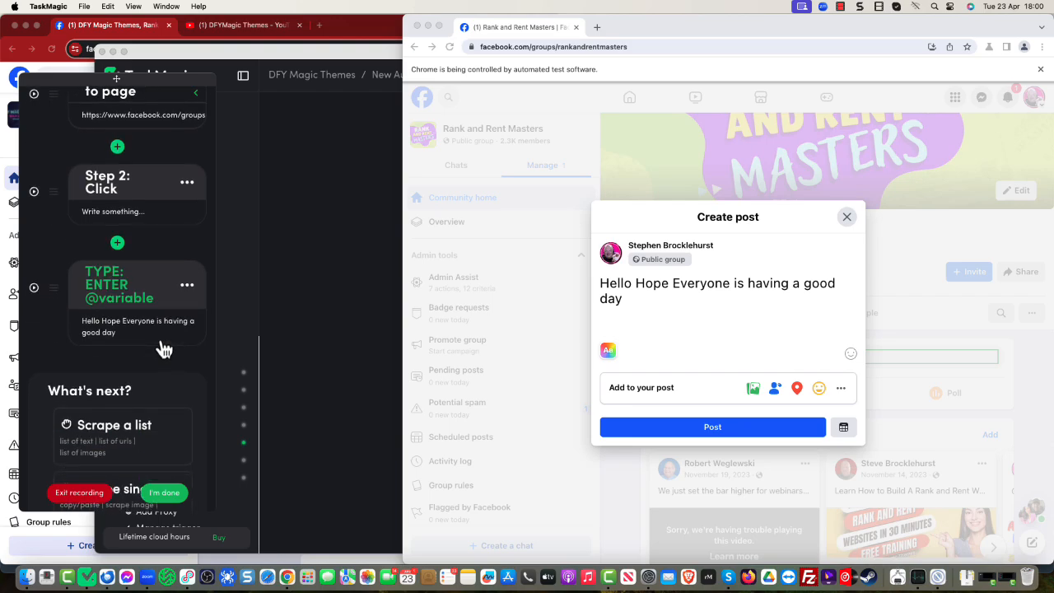
scroll(137, 341, "down", 1)
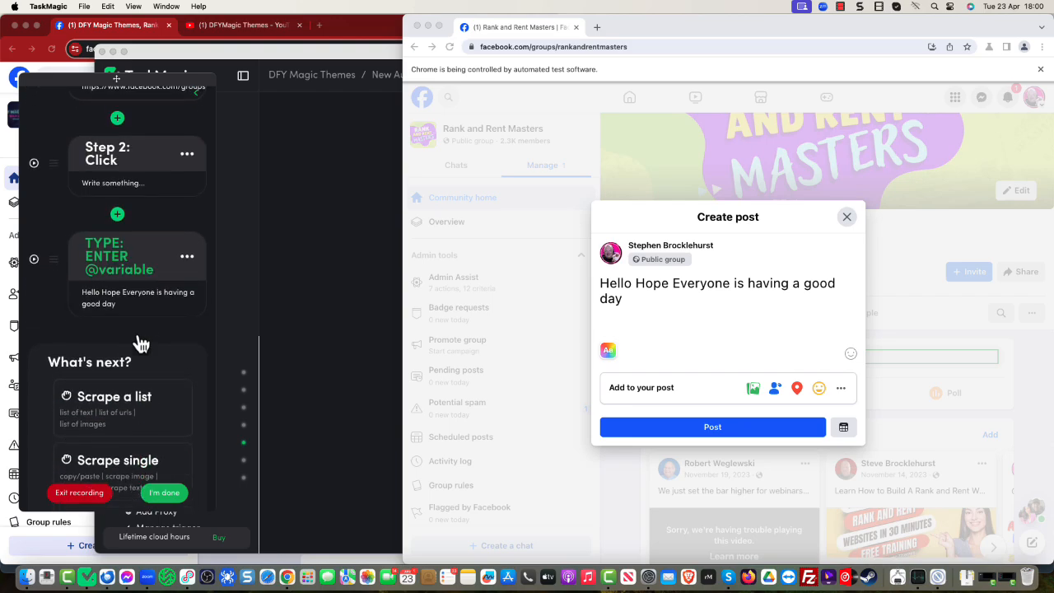
scroll(137, 344, "down", 4)
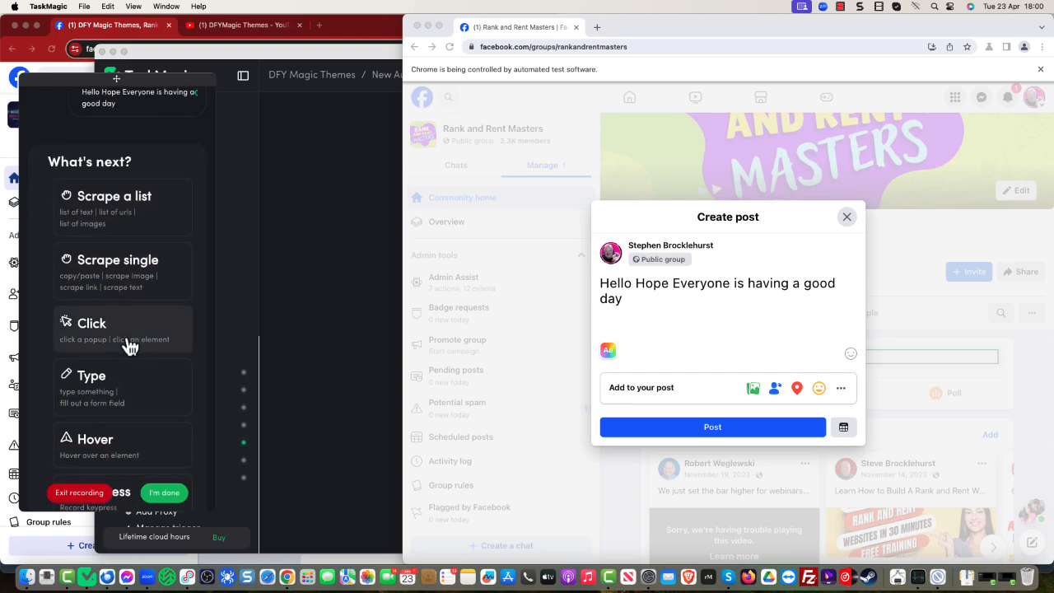
left_click(134, 338)
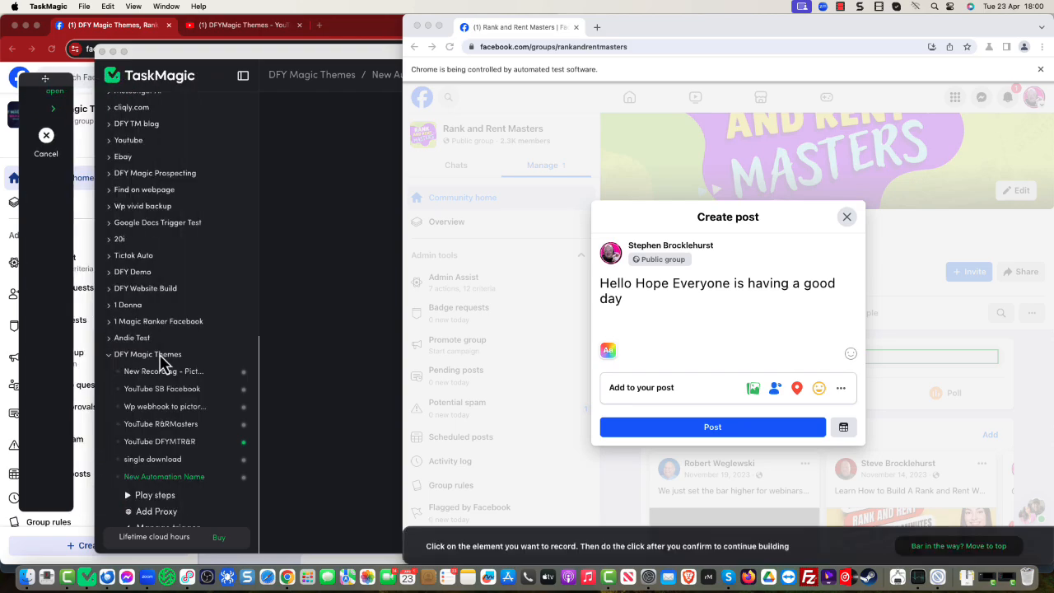
left_click(712, 430)
left_click(723, 430)
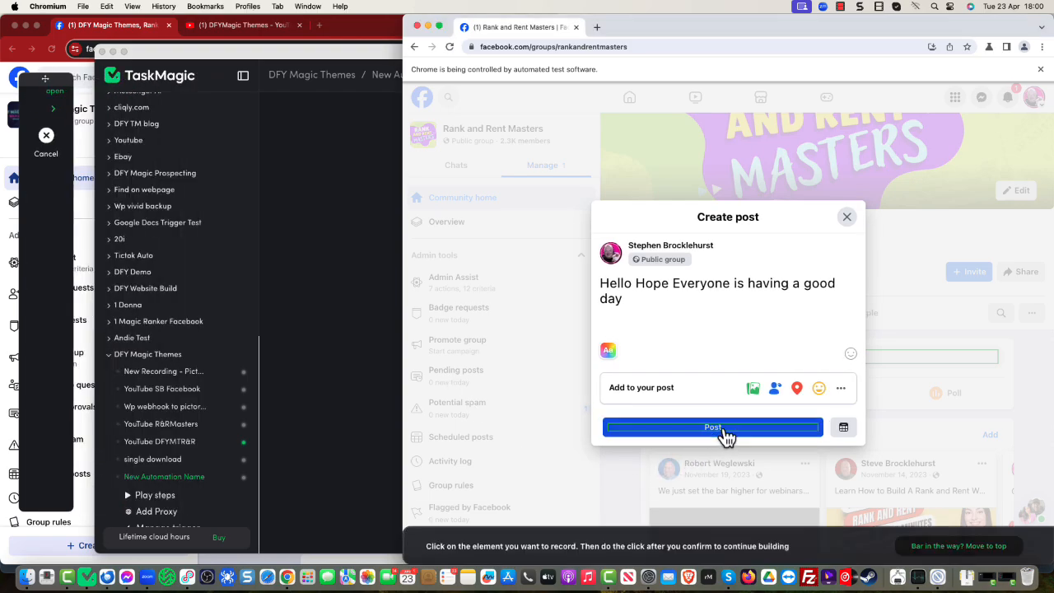
left_click(770, 528)
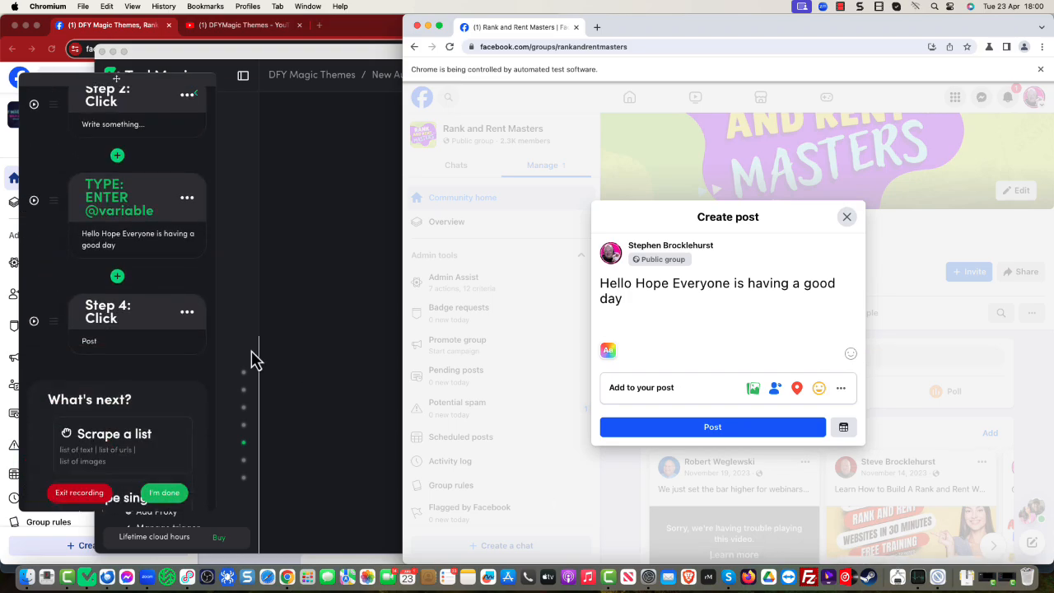
- Review the recorded steps, finish the recording, and postpone entering data for the type variable
scroll(93, 264, "up", 5)
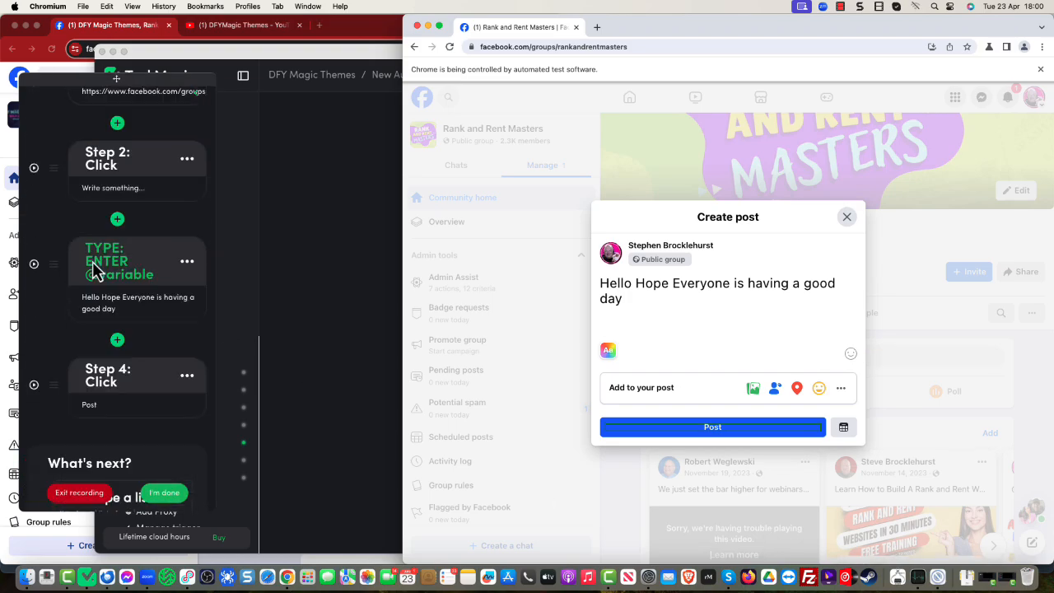
scroll(83, 255, "down", 1)
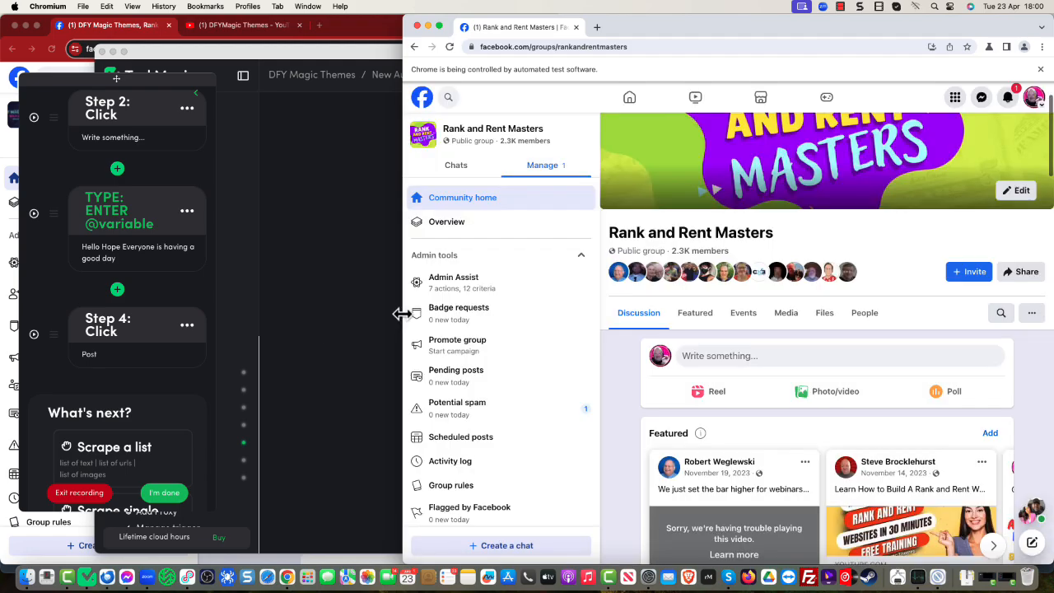
left_click(164, 494)
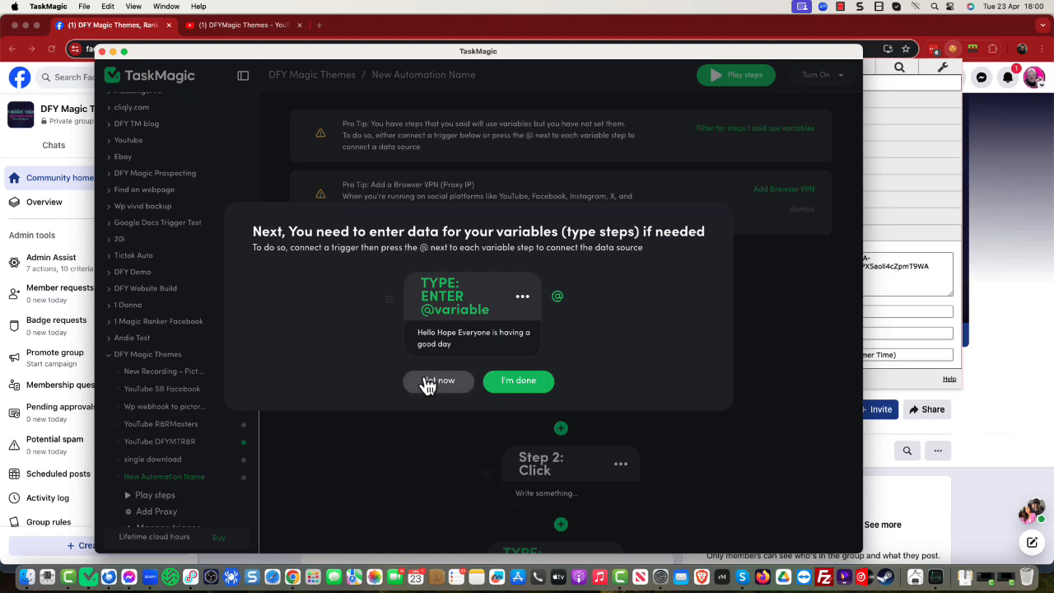
left_click(427, 384)
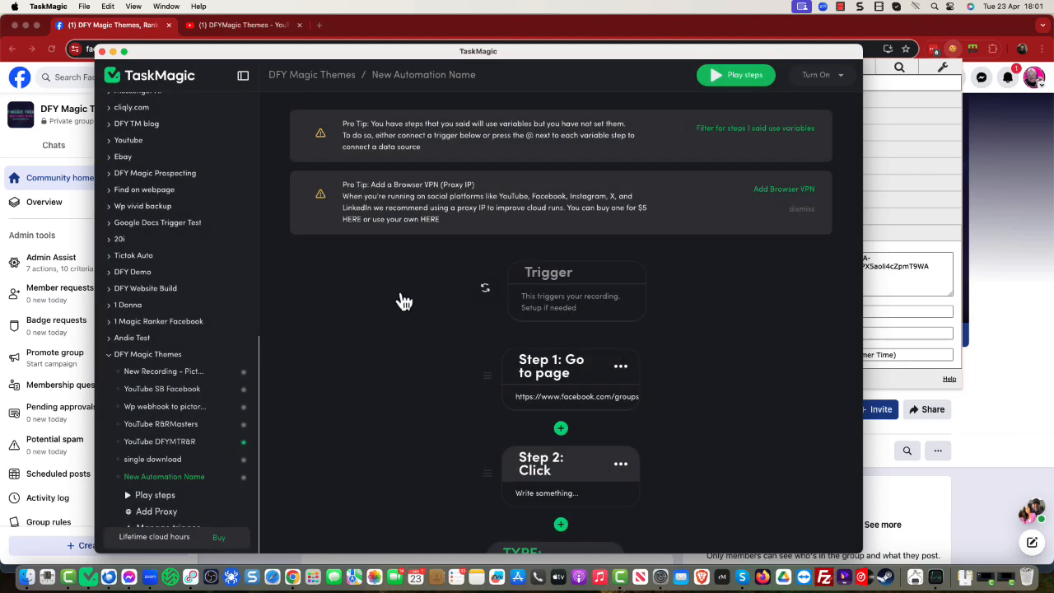
- Choose Webhook as the recorded automation's trigger and copy its webhook URL
left_click(552, 294)
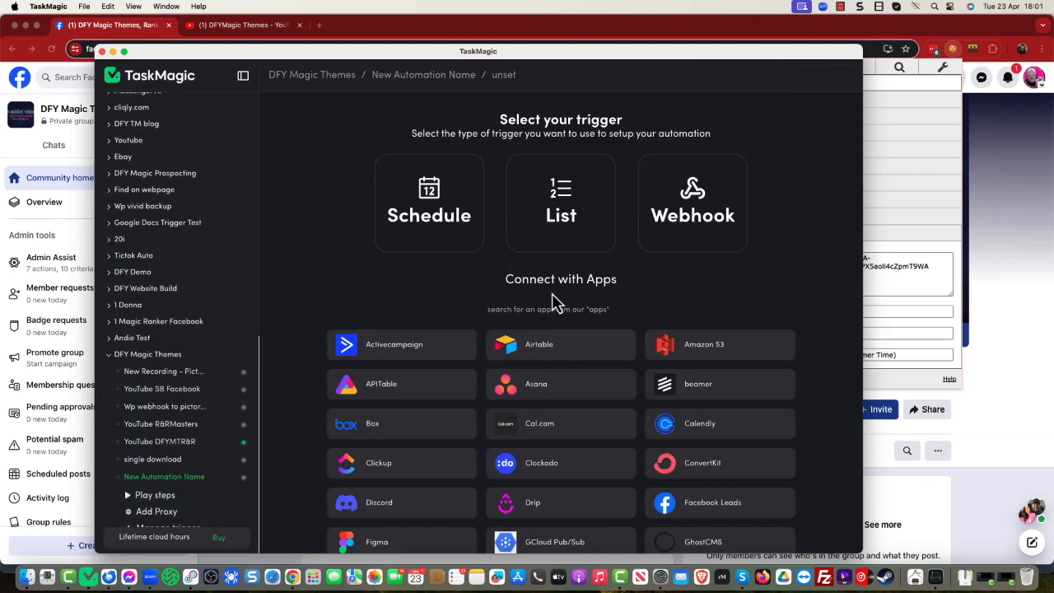
left_click(682, 226)
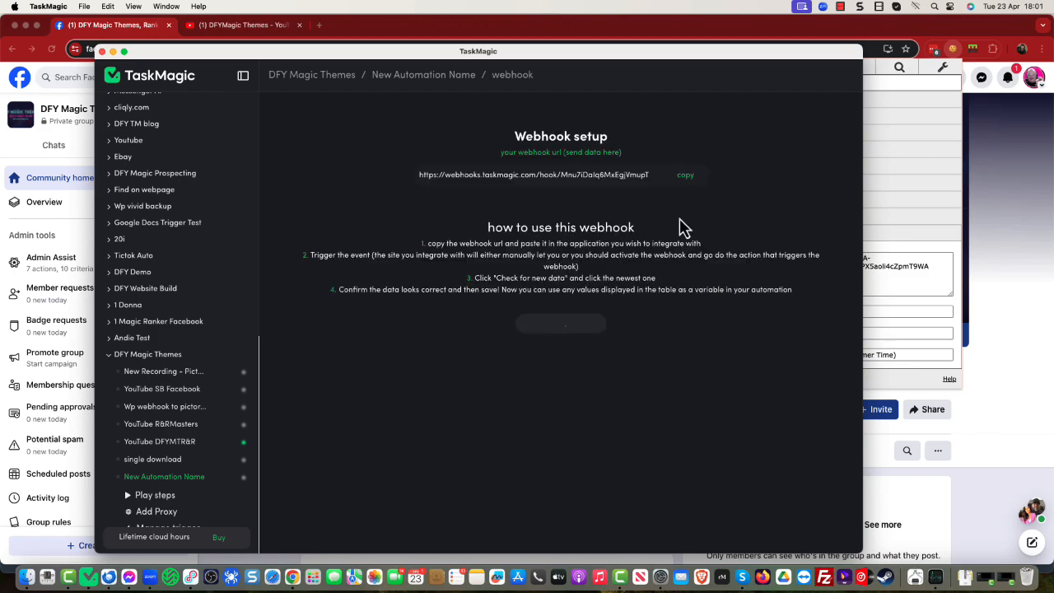
left_click(685, 176)
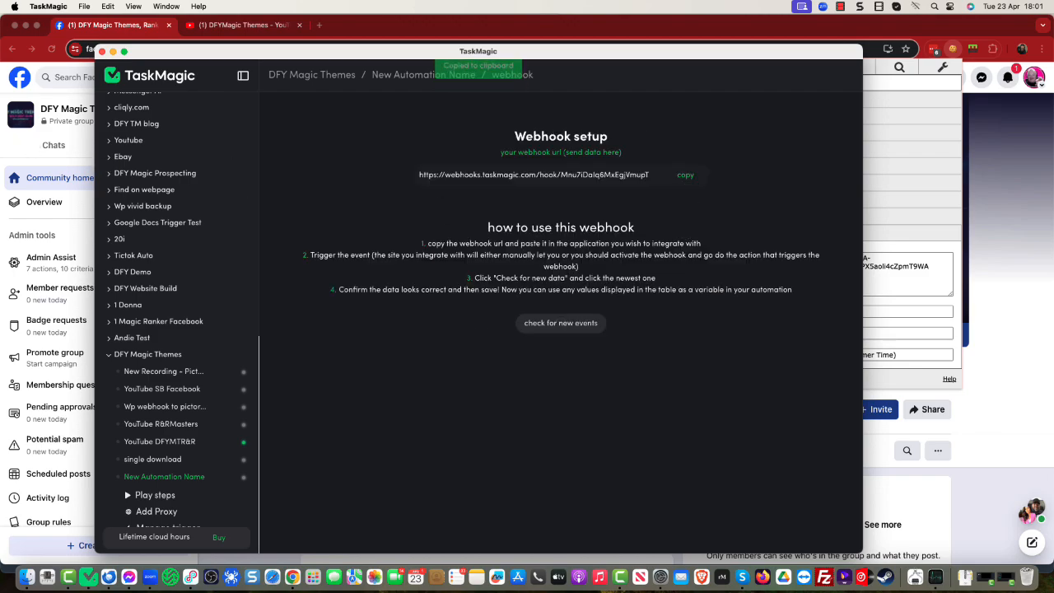
- Return to the YouTube flow window and paste the copied webhook URL as the Start Automation step's Webhook Trigger URL
left_click_drag(165, 124, 311, 118)
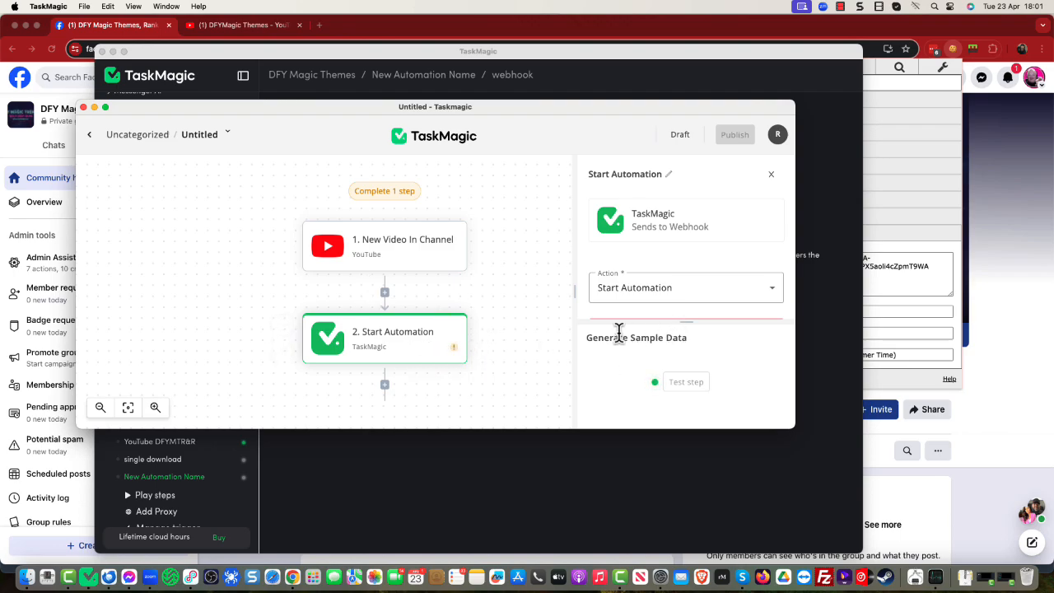
scroll(671, 279, "down", 3)
scroll(671, 279, "up", 1)
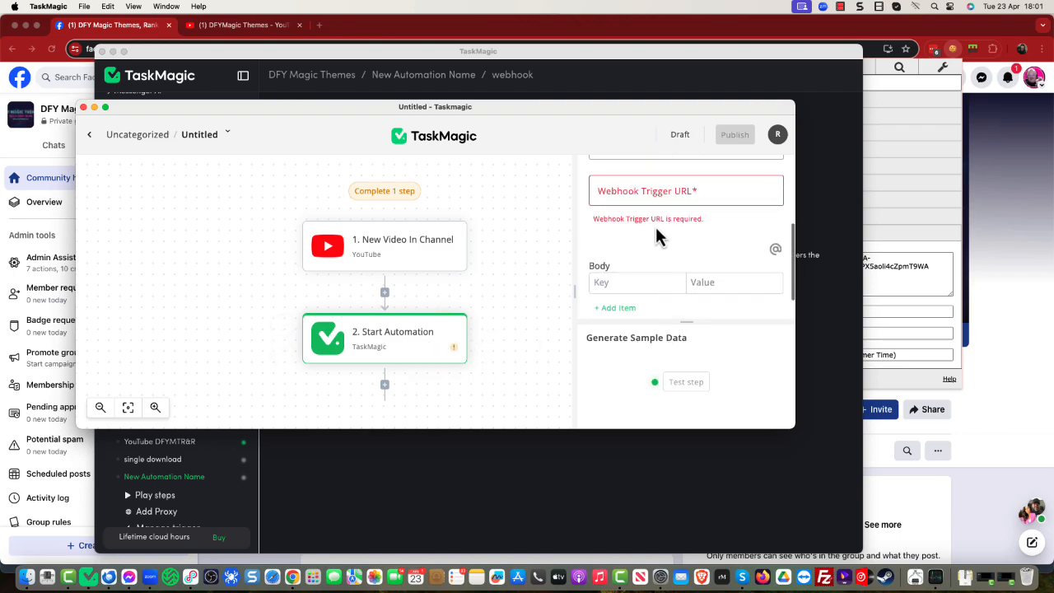
left_click(636, 191)
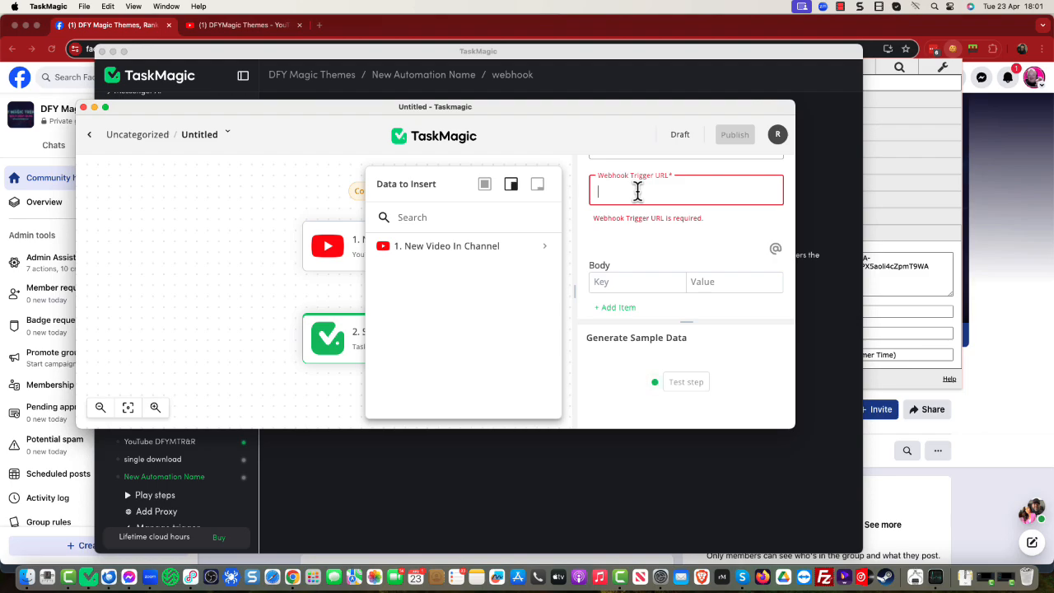
key("super+v")
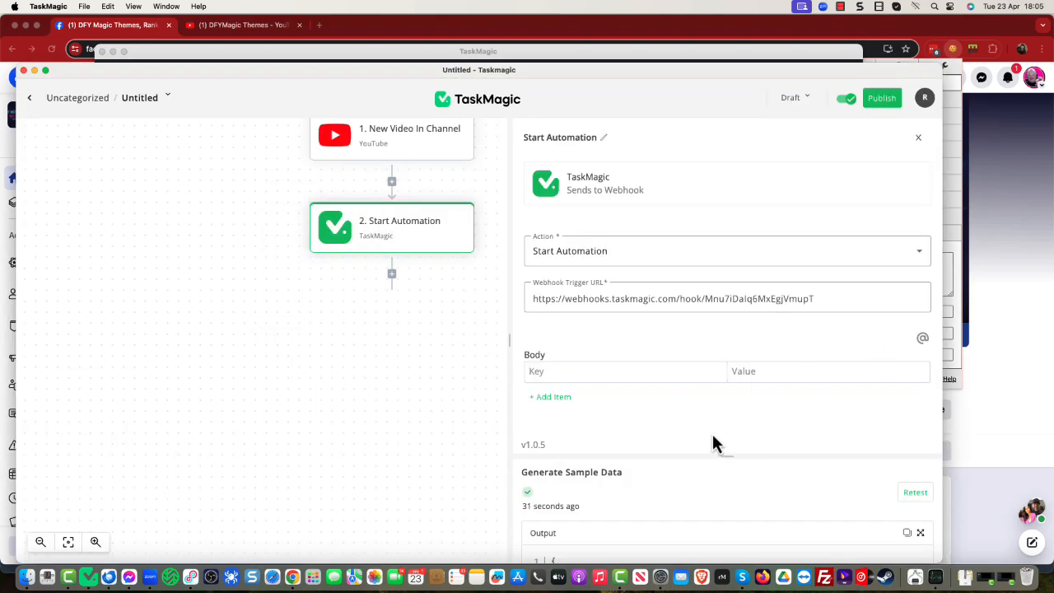
- Add a Title key to the Start Automation body and map it to the New Video In Channel title
left_click(587, 377)
type("Ti")
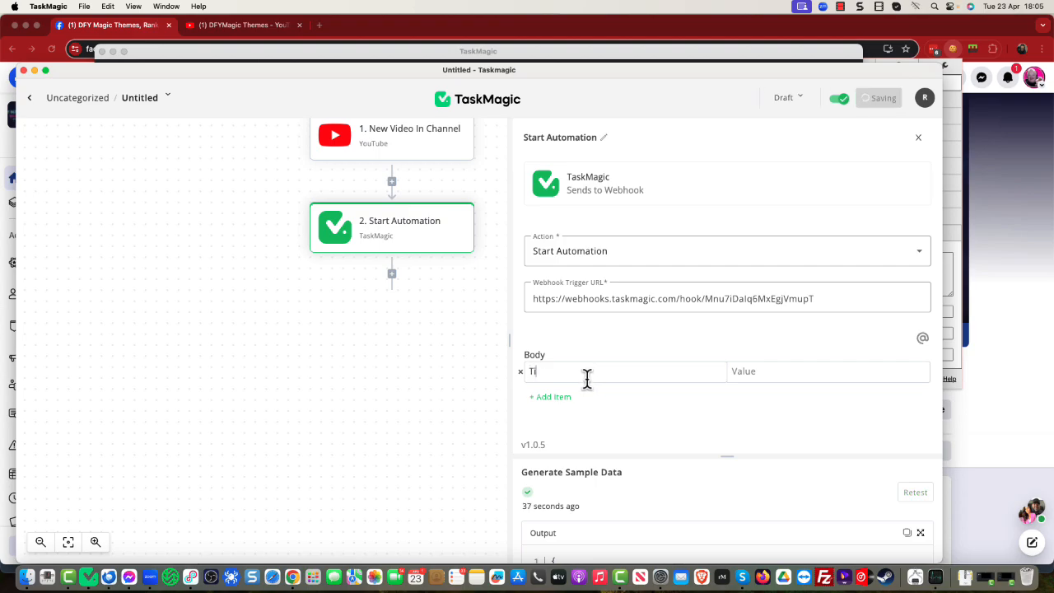
type("tle")
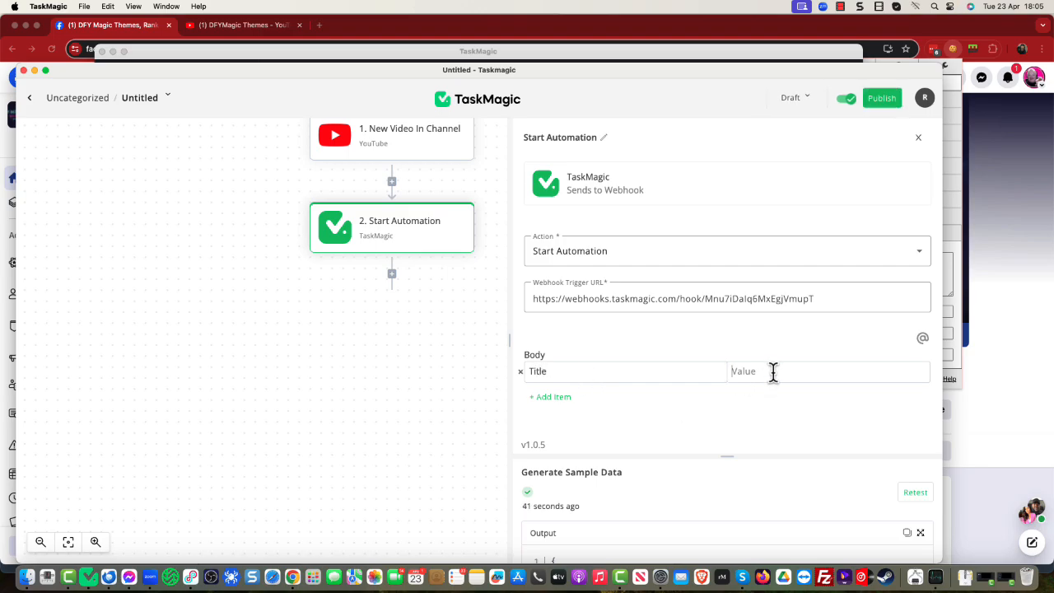
left_click(771, 371)
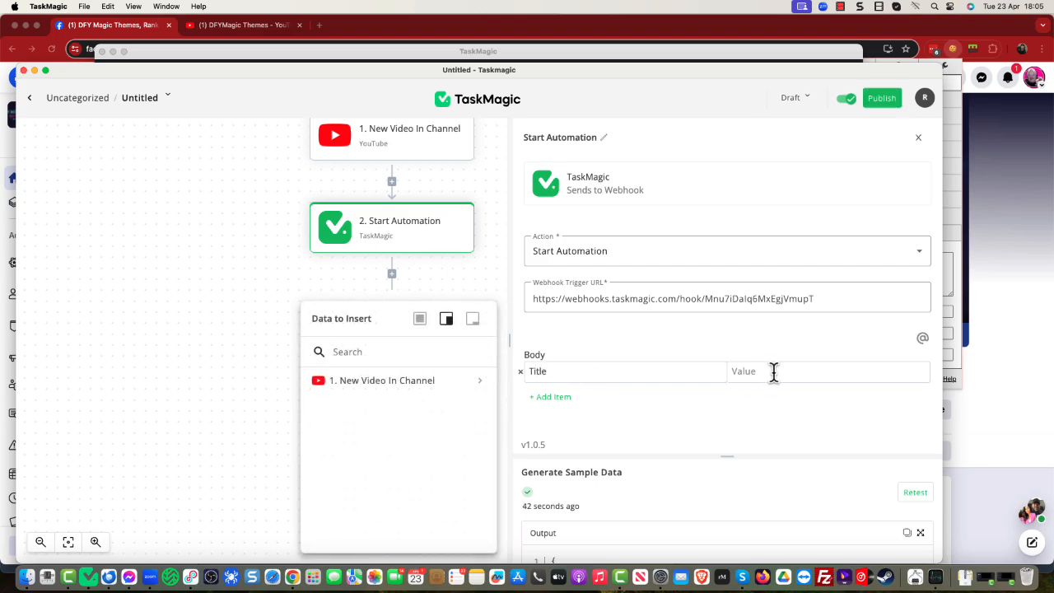
left_click(387, 390)
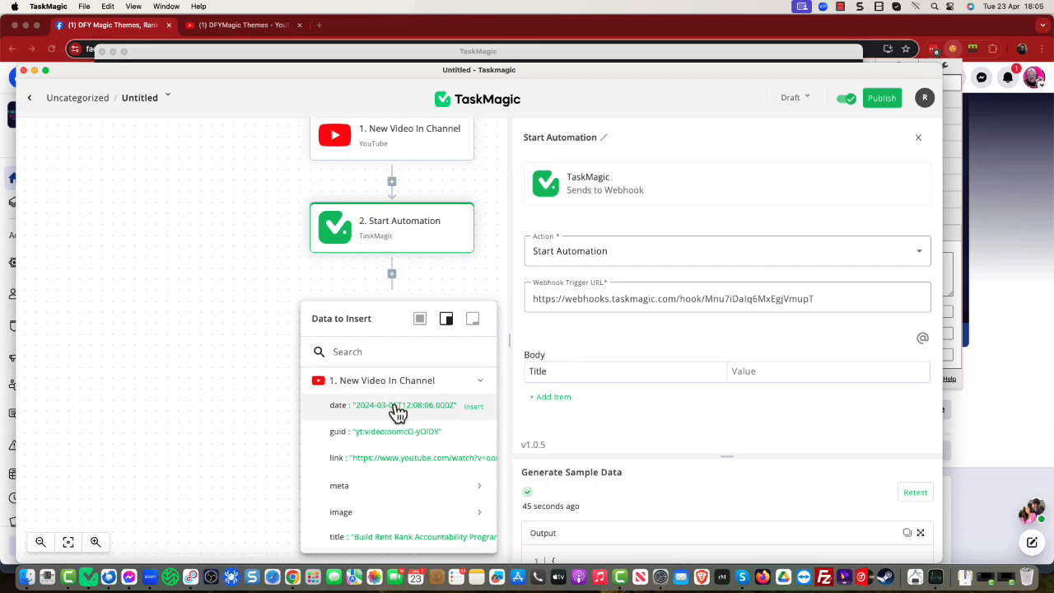
scroll(449, 434, "down", 3)
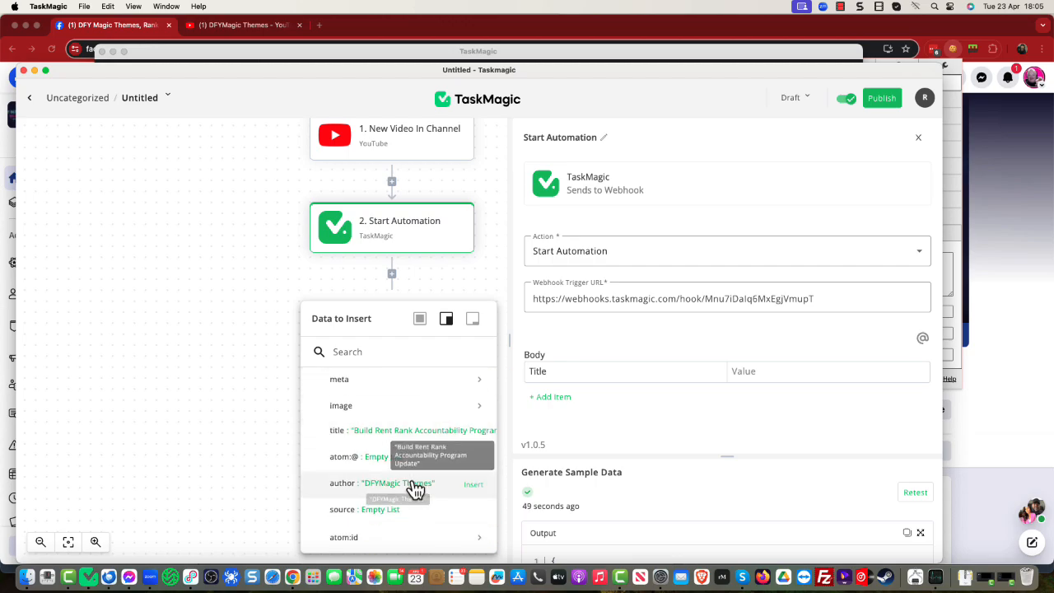
scroll(391, 494, "down", 5)
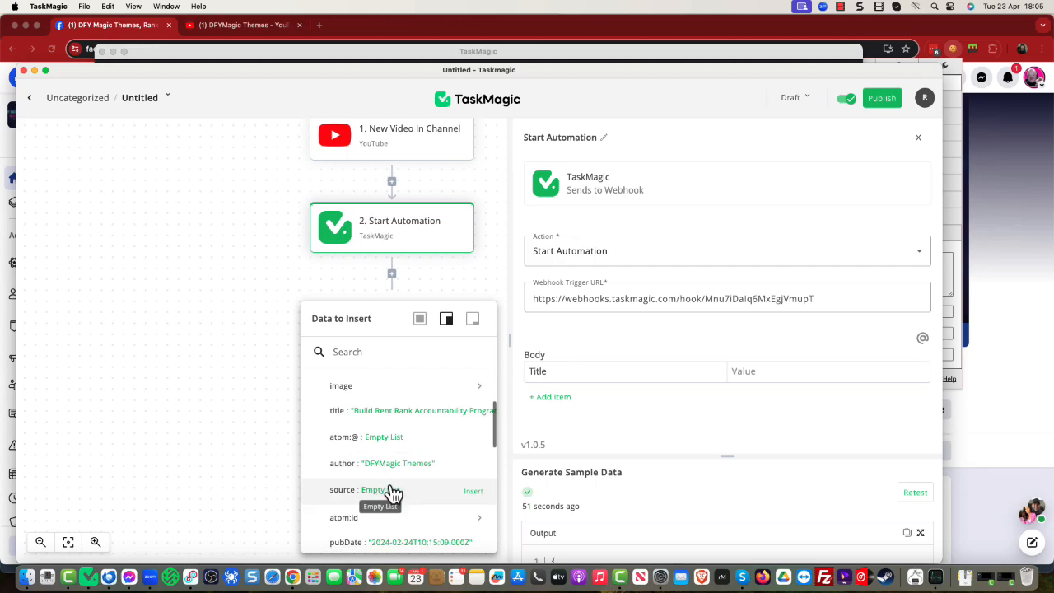
scroll(397, 495, "down", 5)
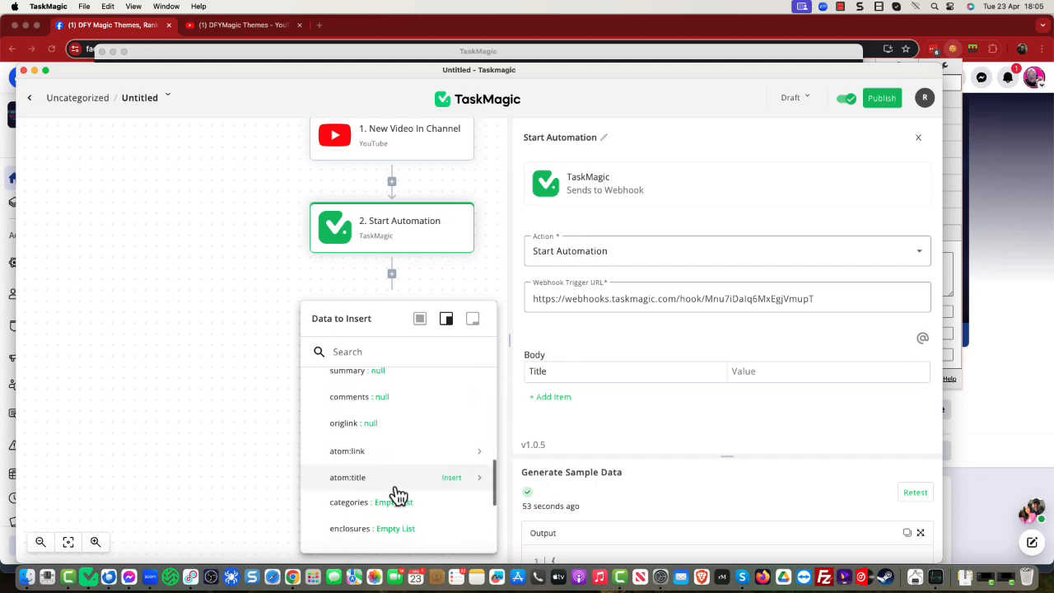
scroll(396, 491, "down", 1)
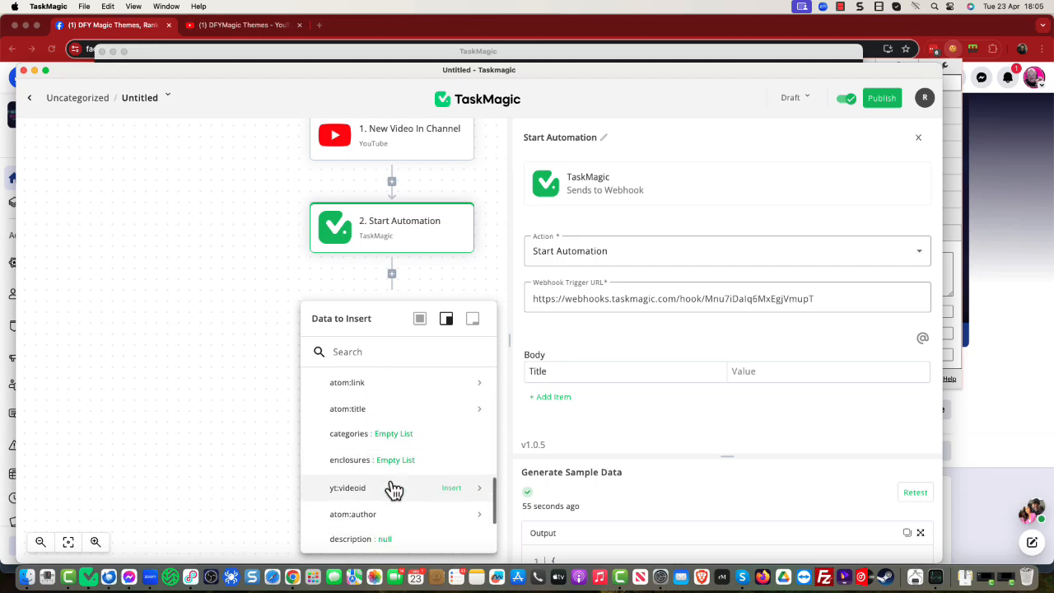
scroll(394, 490, "down", 4)
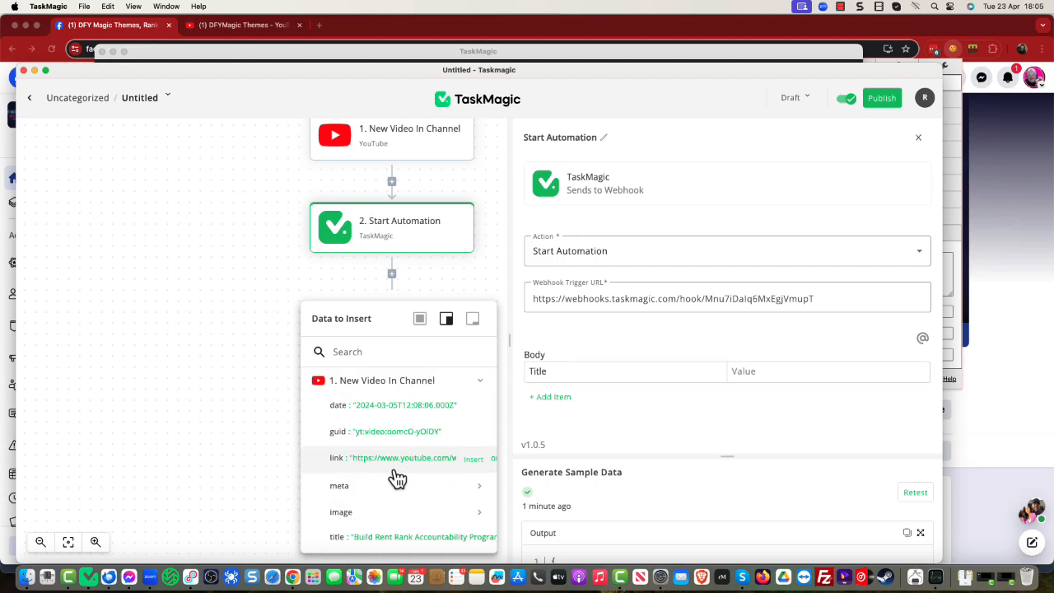
scroll(396, 478, "down", 2)
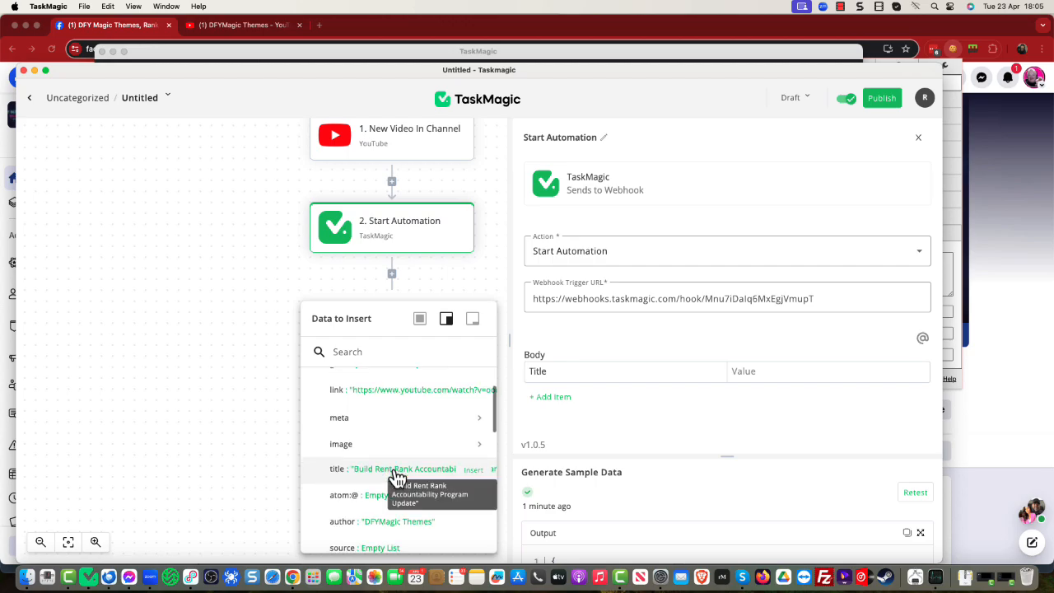
left_click(396, 476)
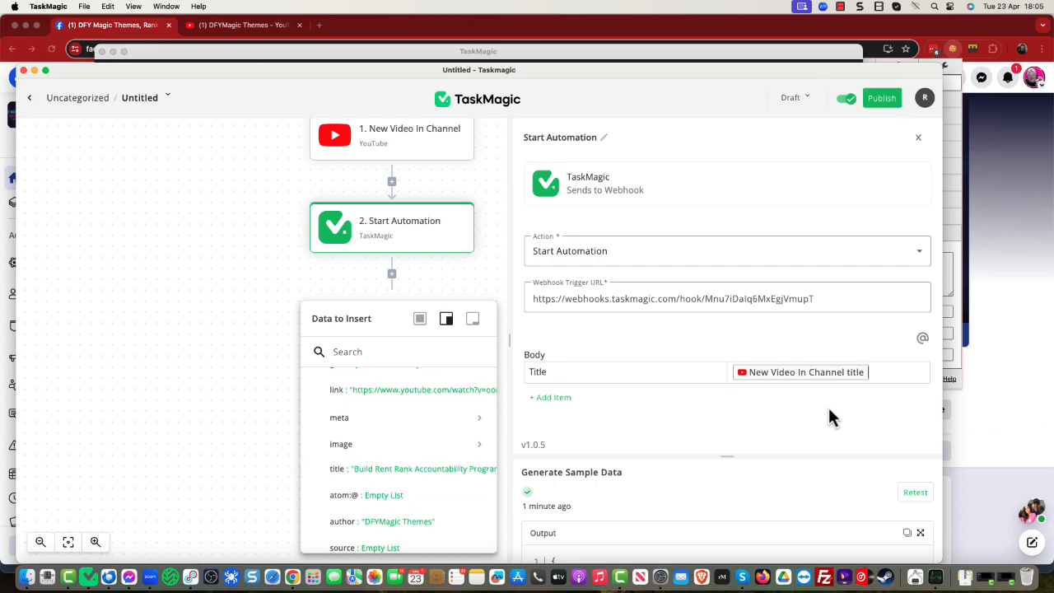
- Add a second body item with the key Description, mapped to the New Video In Channel description
left_click(570, 399)
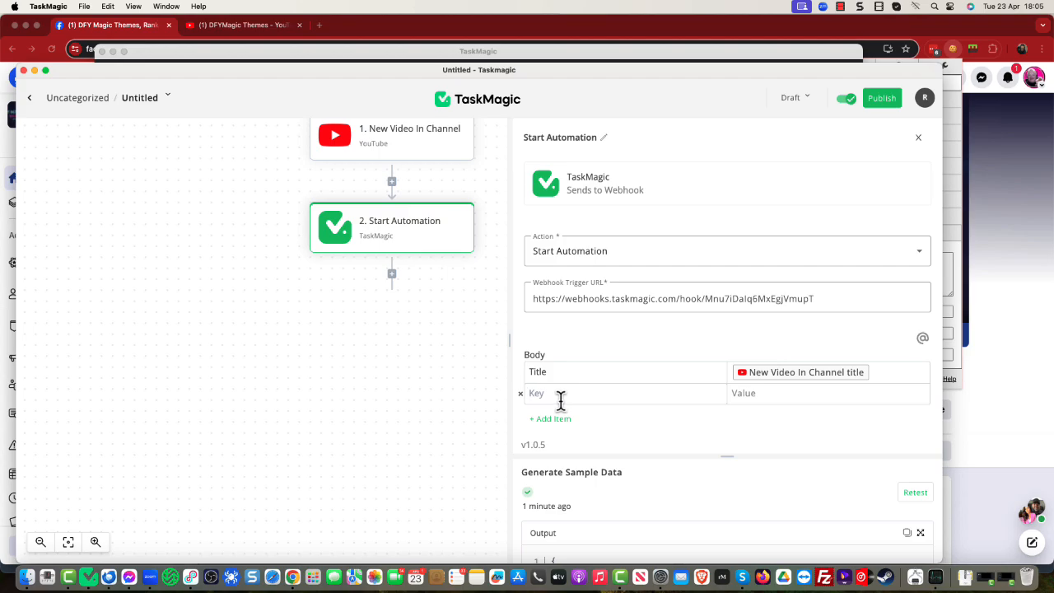
type("Description")
key("Tab")
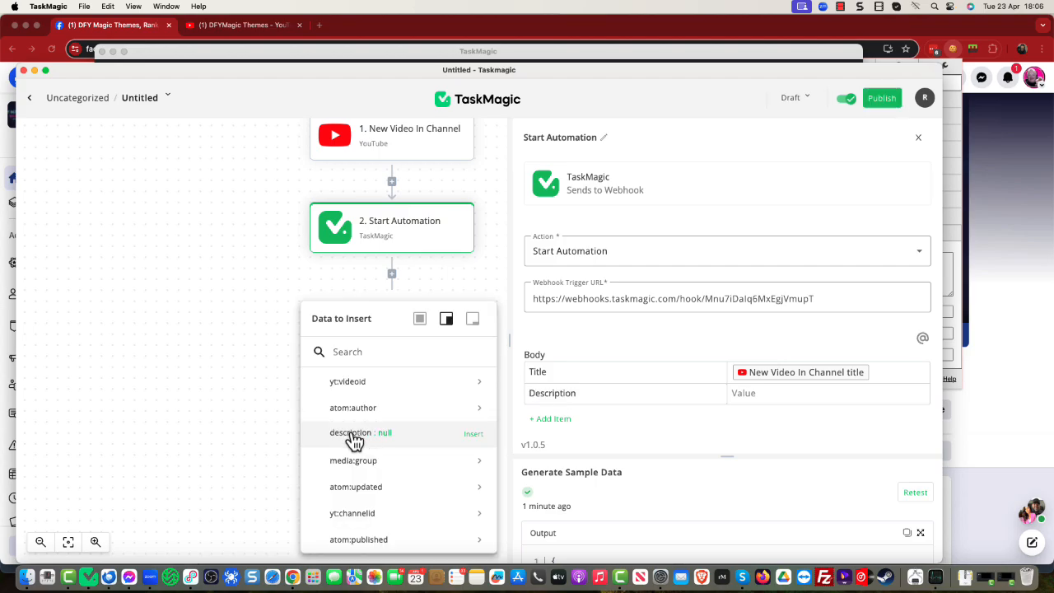
left_click(351, 441)
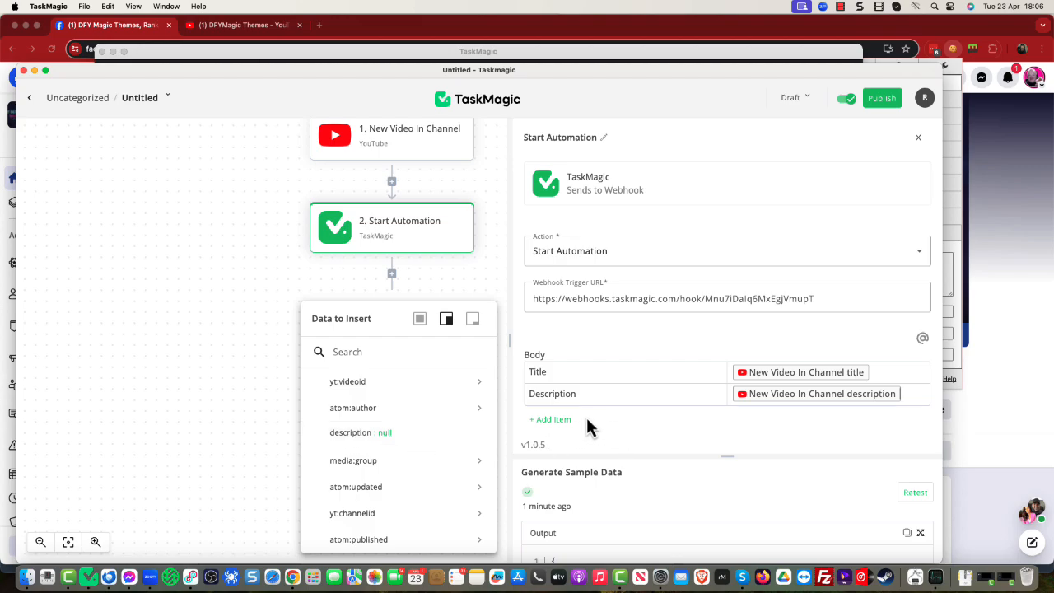
- Add a third body item with the key Url, mapped to the New Video In Channel link
left_click(563, 420)
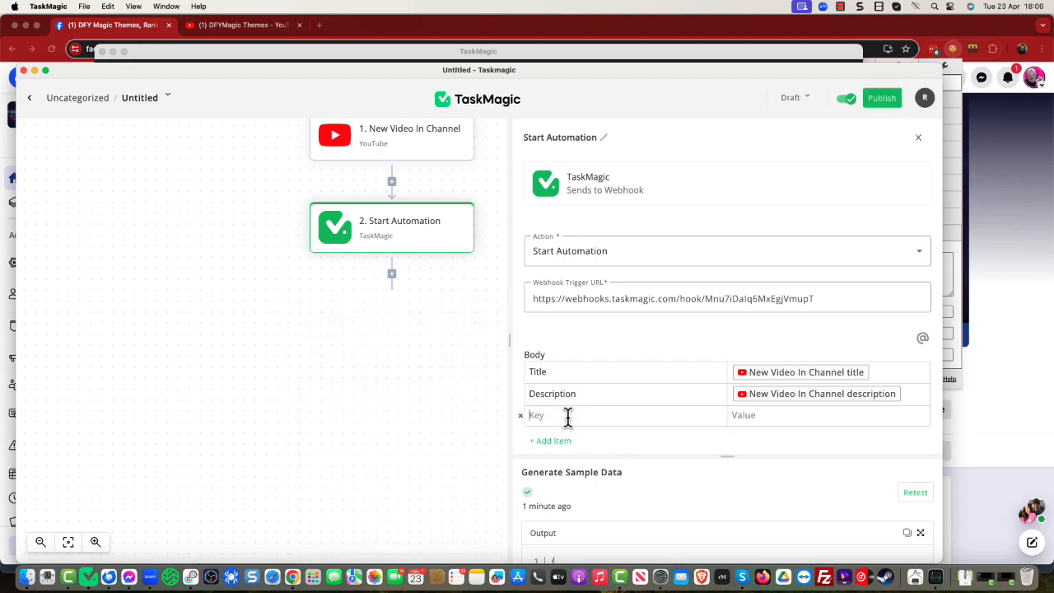
type("Url")
left_click(790, 421)
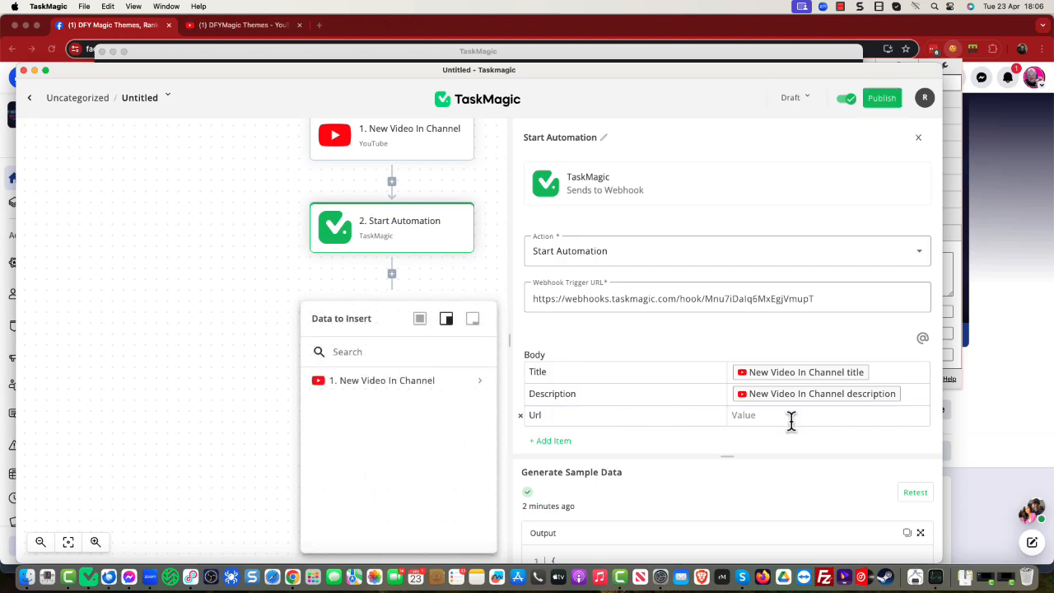
left_click(426, 387)
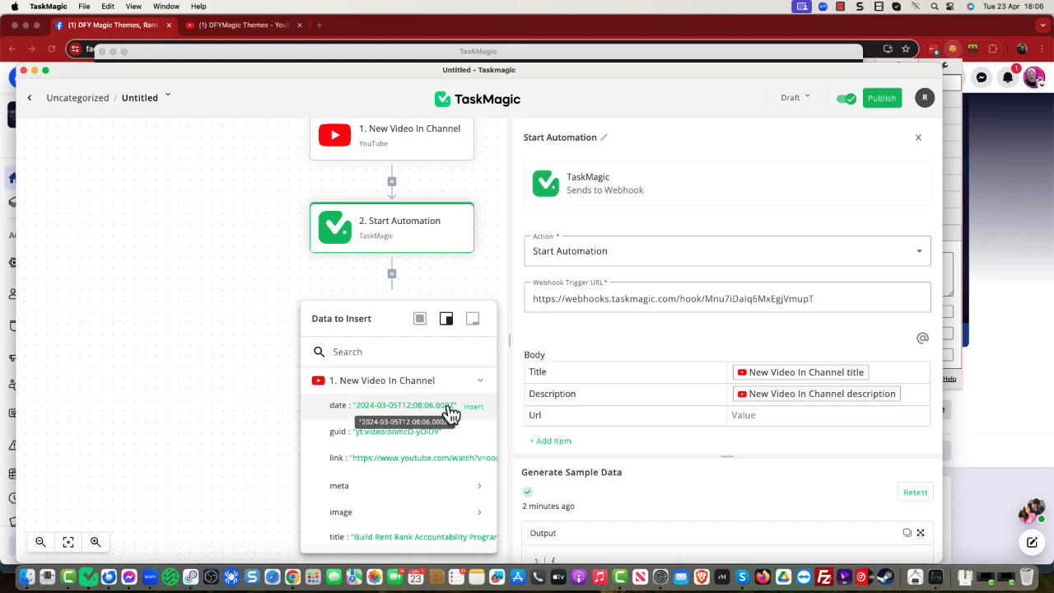
scroll(483, 423, "down", 10)
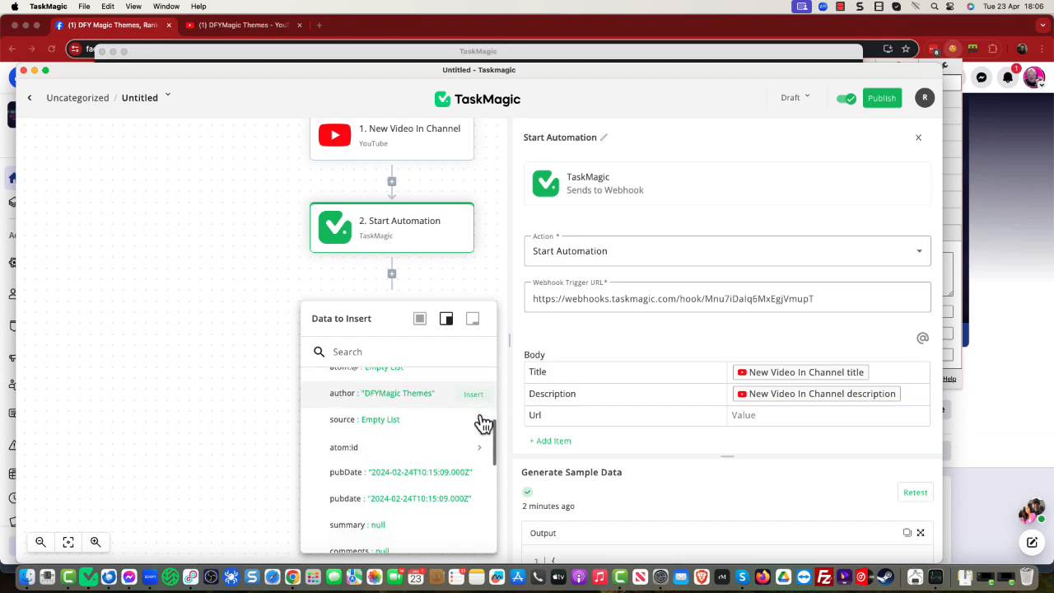
scroll(482, 423, "up", 10)
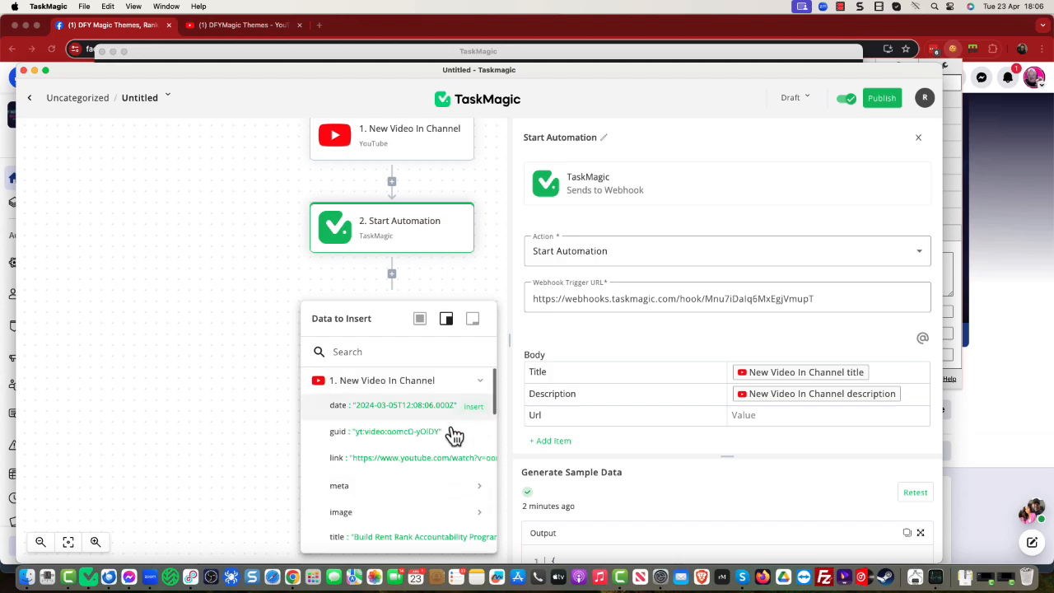
left_click(365, 466)
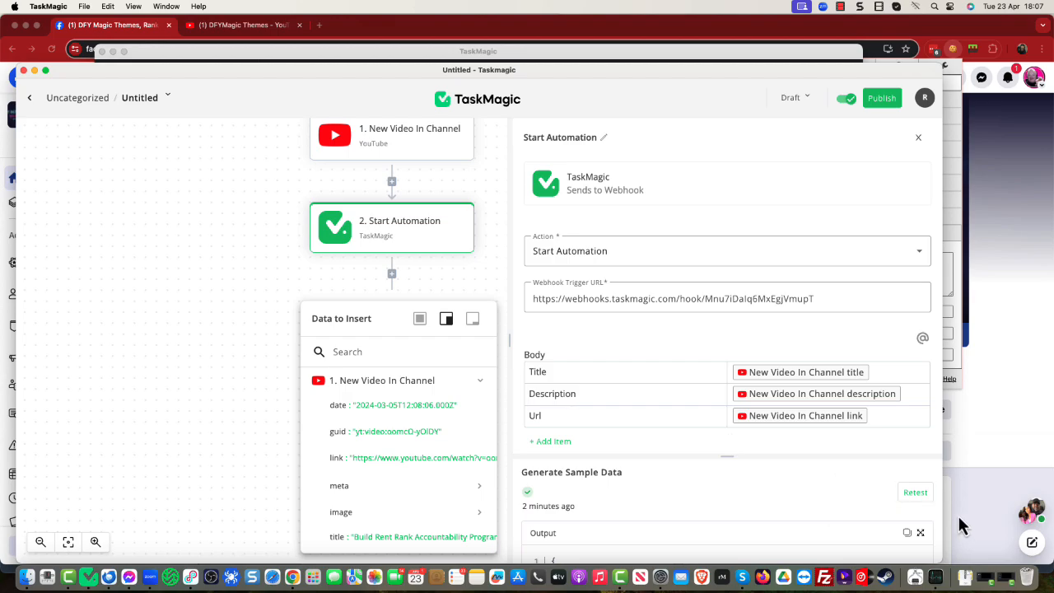
- Retest the Start Automation step with the new body data and publish the YouTube flow
left_click(915, 494)
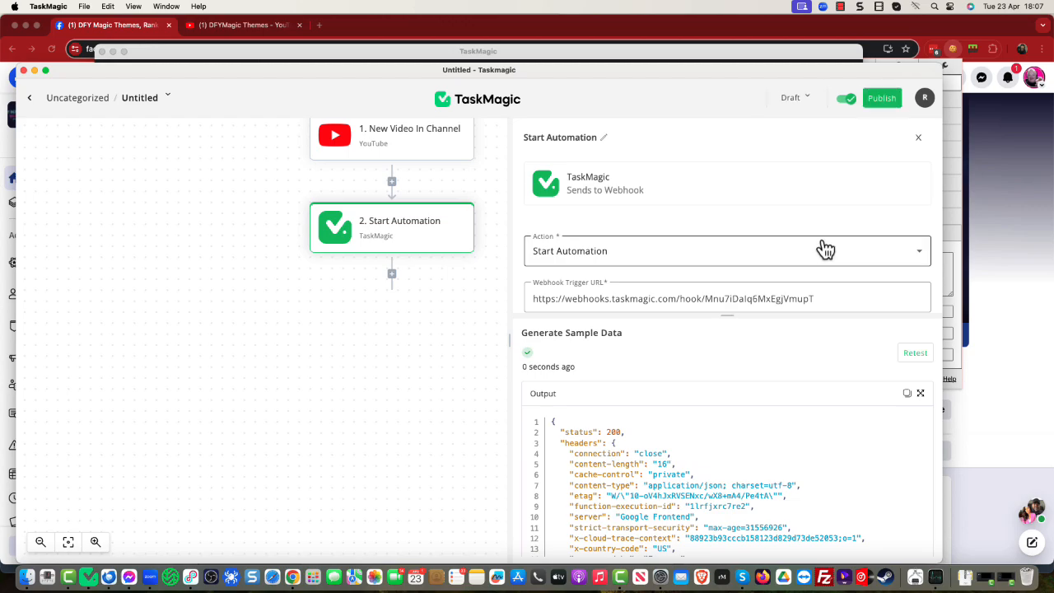
left_click(878, 99)
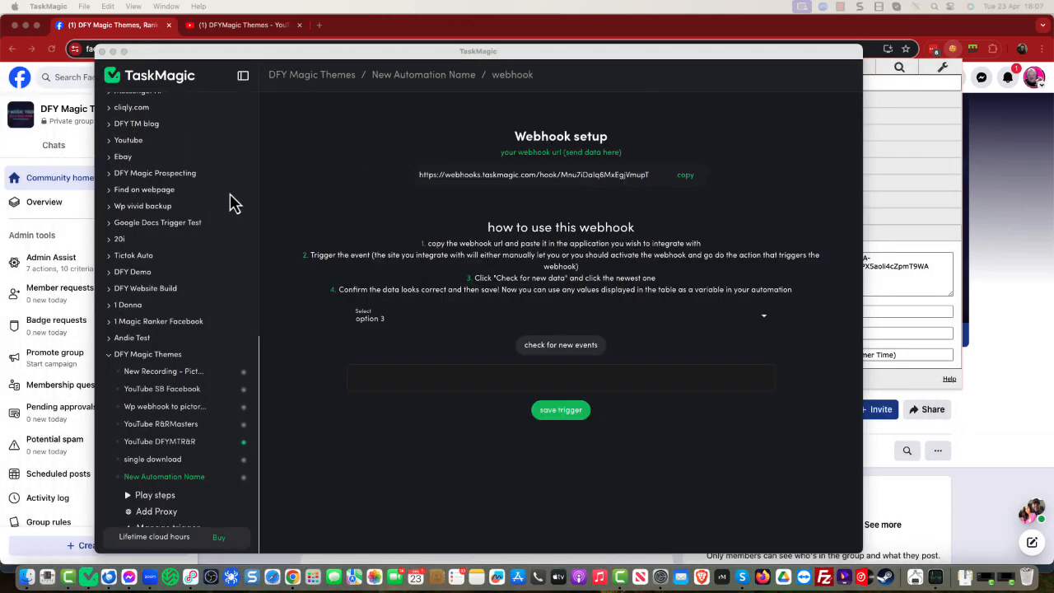
- Check the recorded automation's webhook for new events, select option 1 as the sample data, and save the trigger
left_click(563, 348)
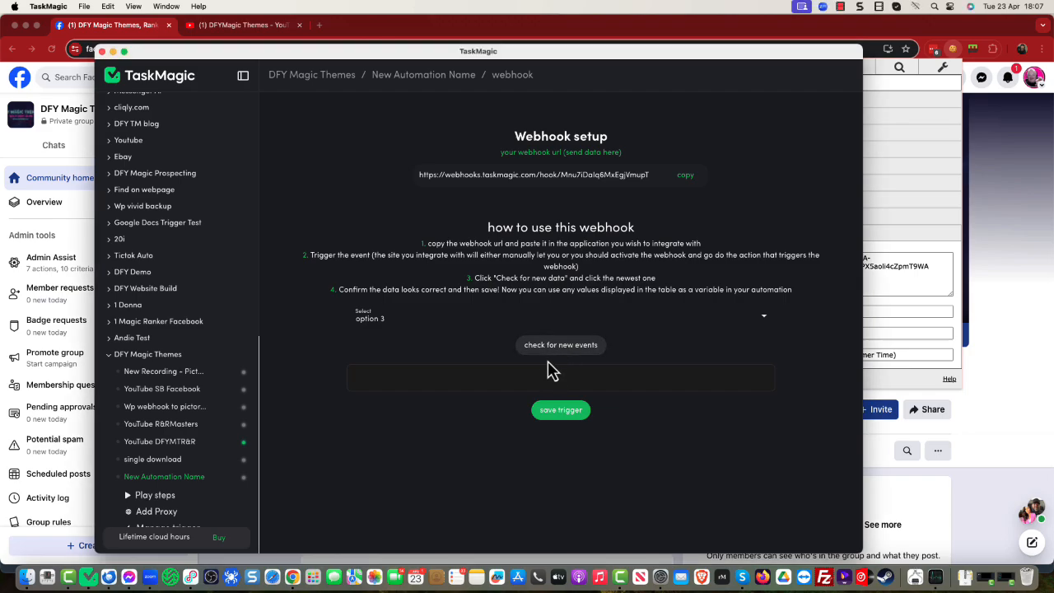
left_click(552, 352)
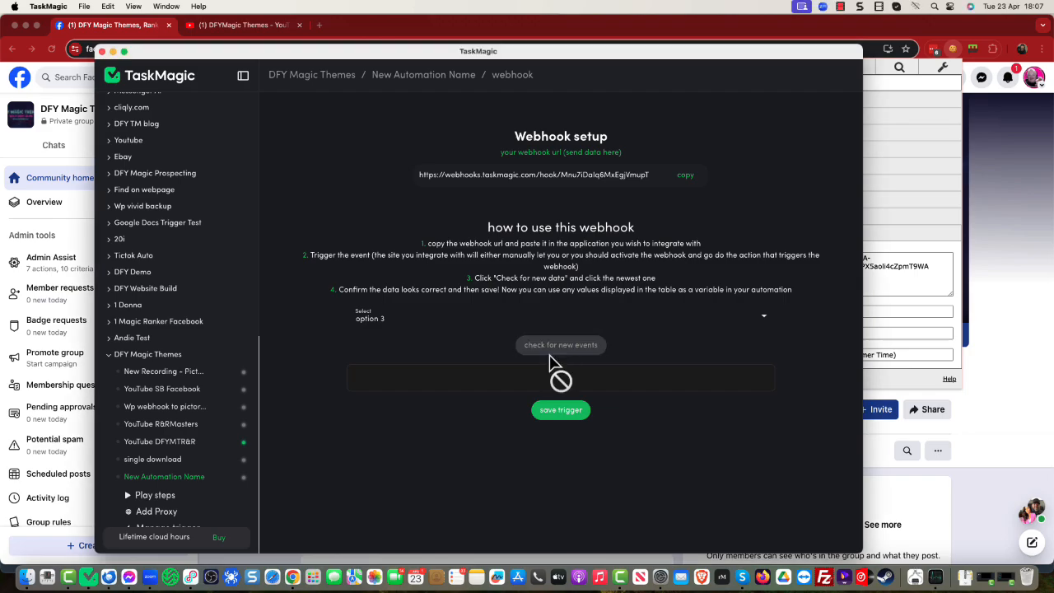
left_click(412, 323)
left_click(402, 336)
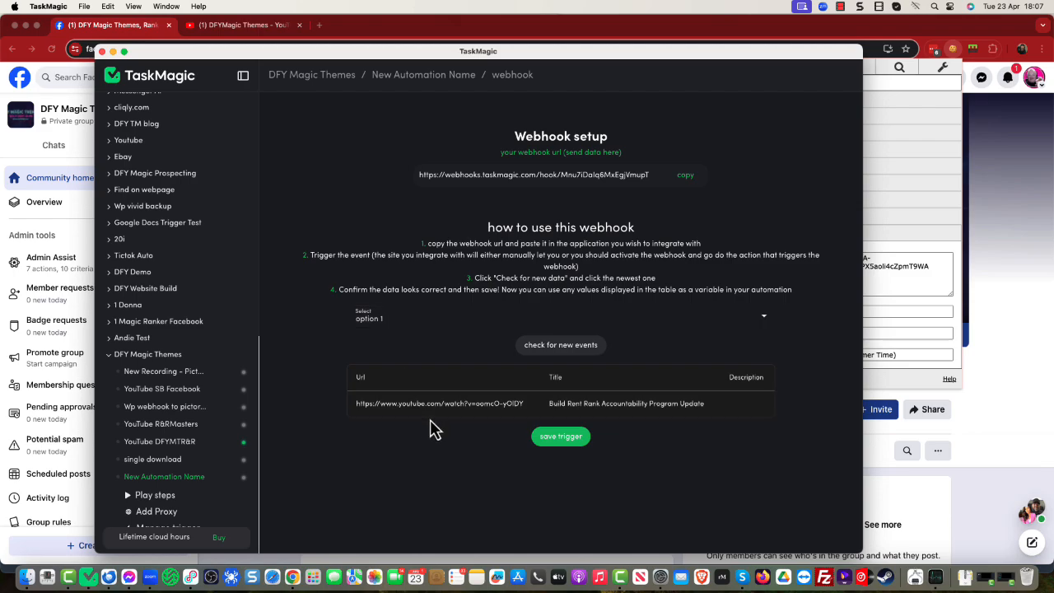
left_click(575, 440)
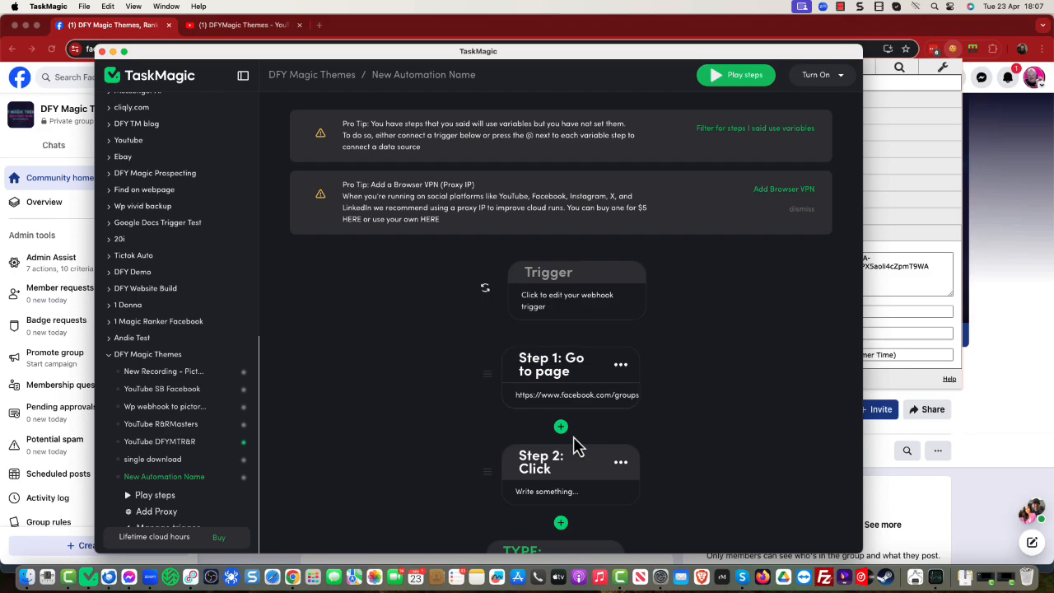
scroll(543, 412, "down", 5)
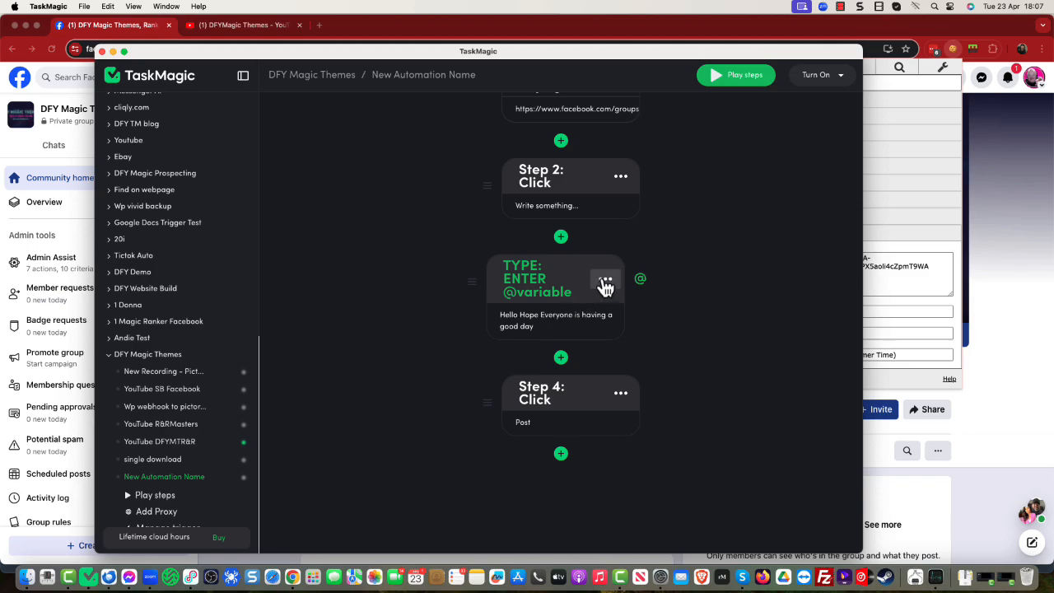
left_click(606, 285)
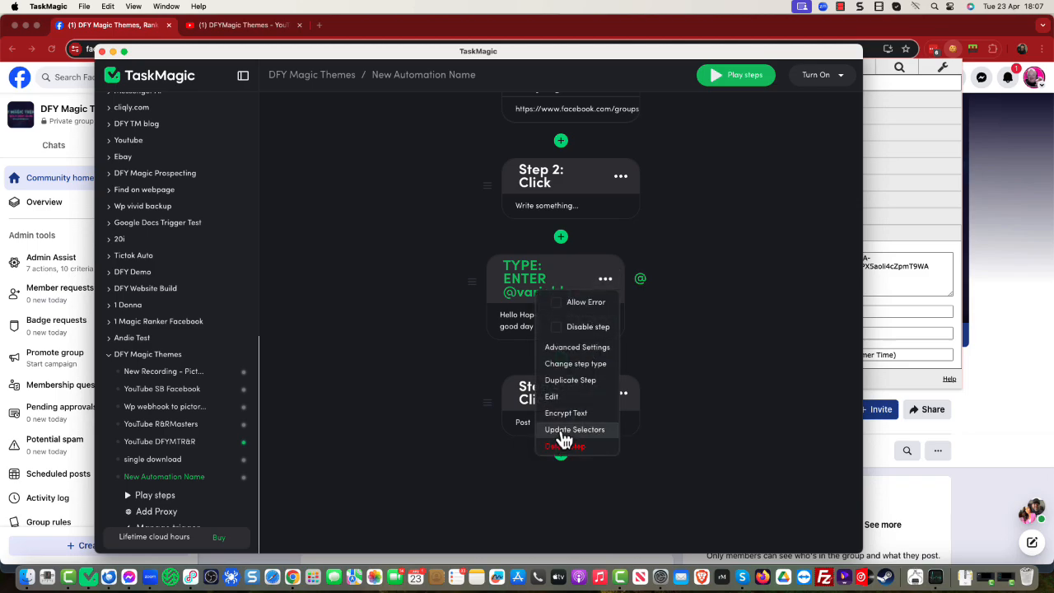
left_click(557, 398)
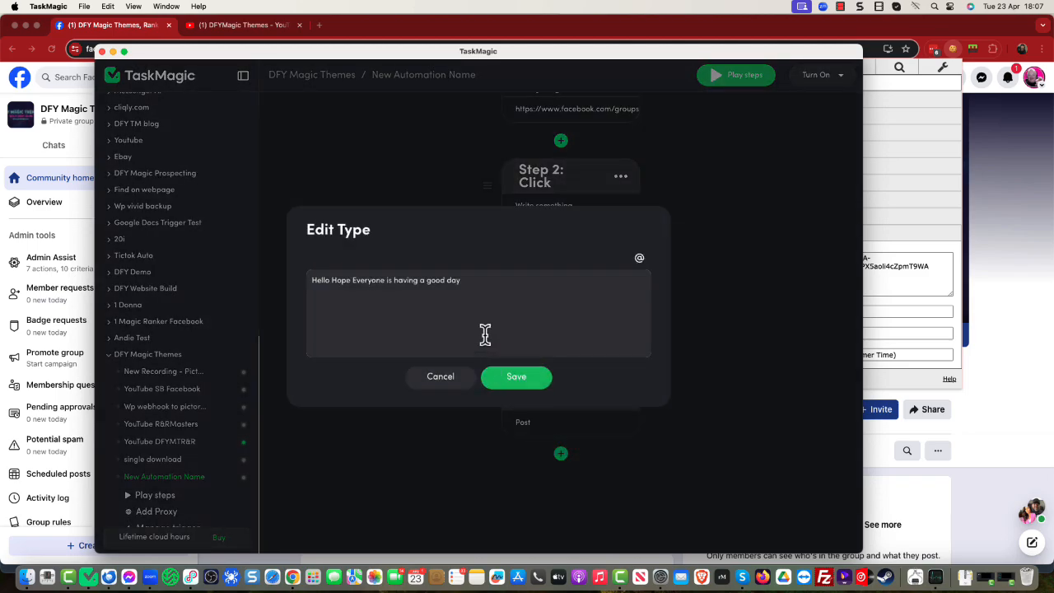
left_click_drag(484, 282, 401, 247)
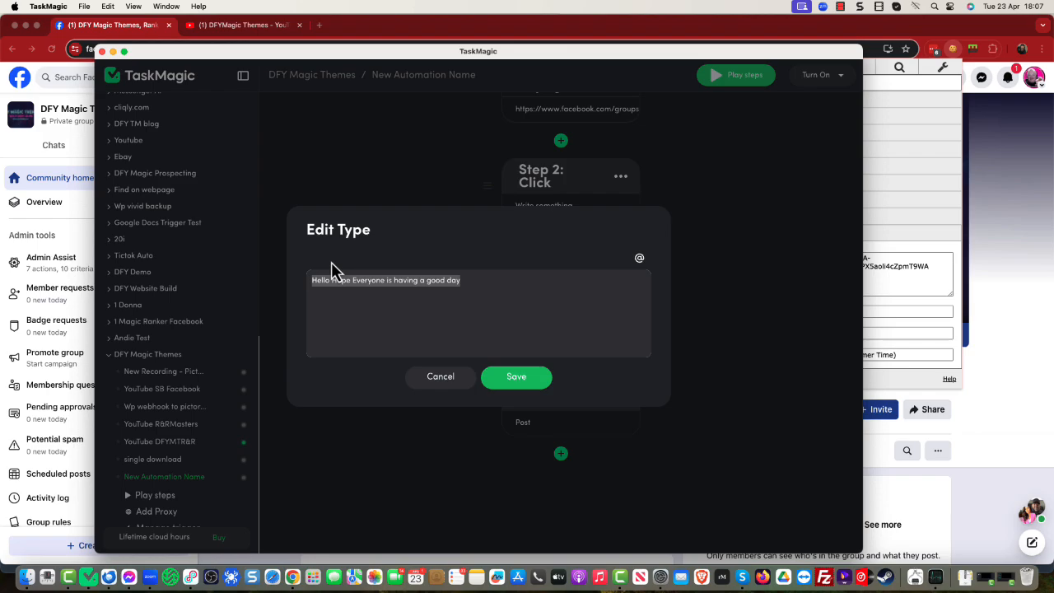
key("BackSpace")
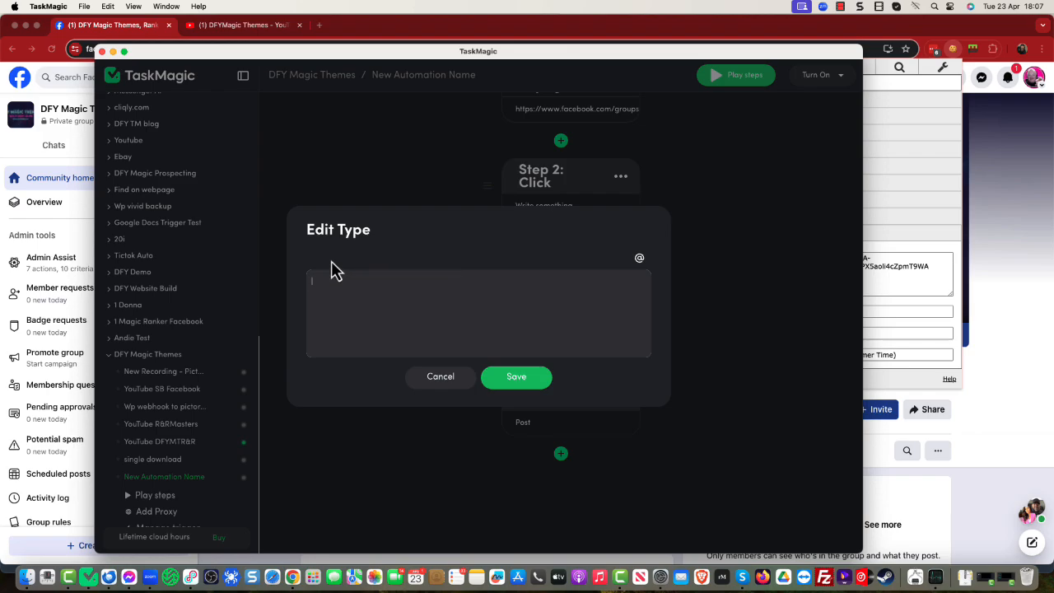
left_click(640, 260)
left_click(486, 234)
left_click(639, 258)
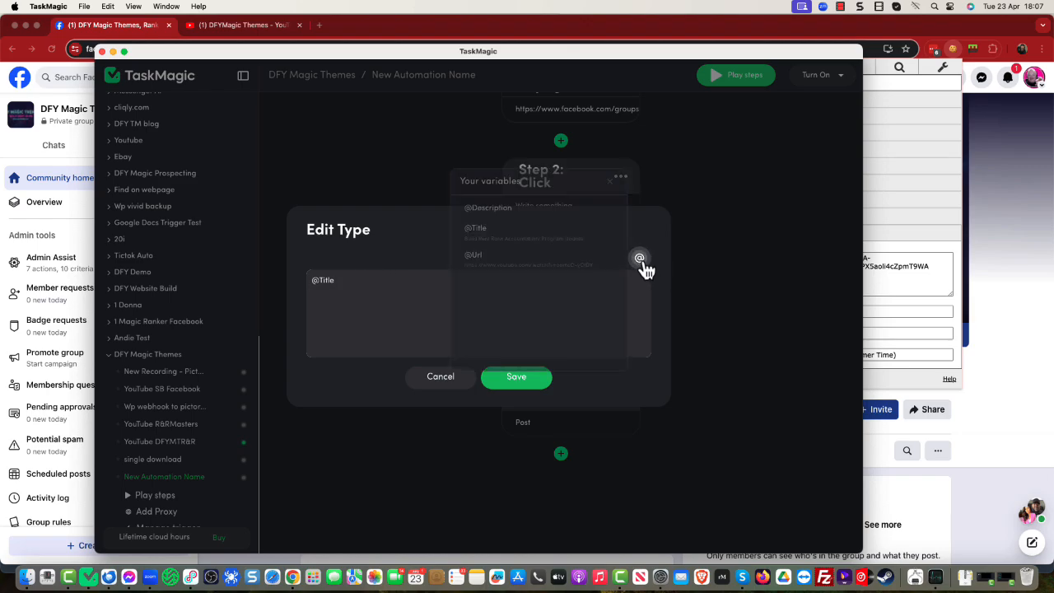
left_click(557, 217)
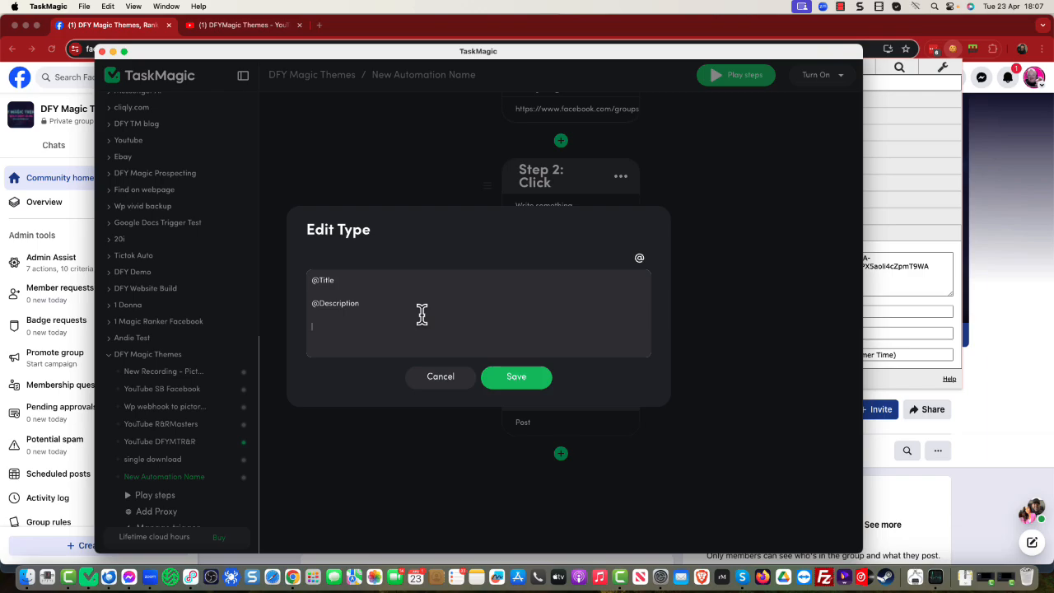
left_click(639, 258)
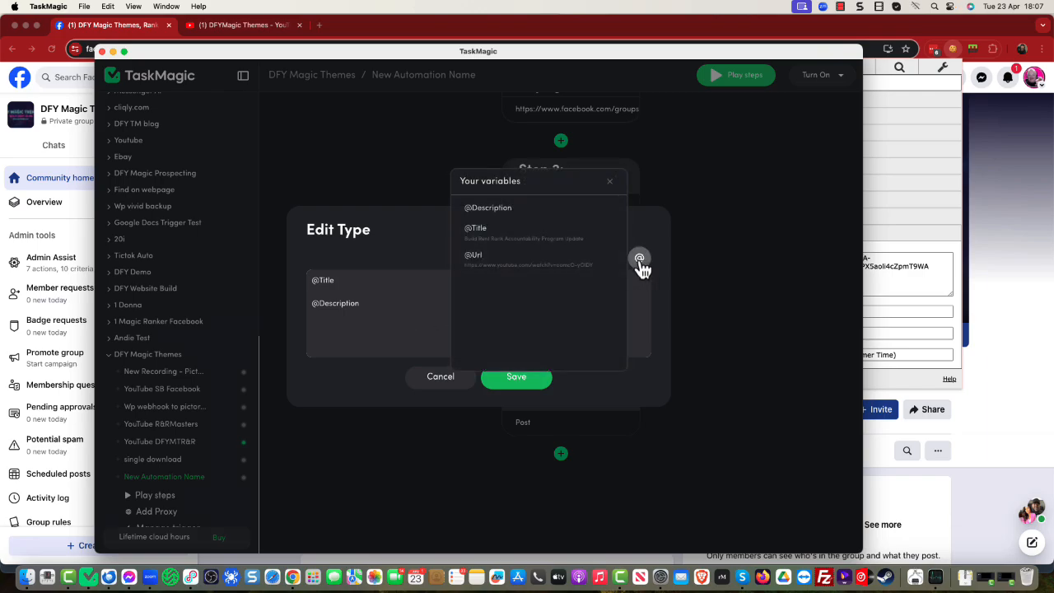
left_click(533, 269)
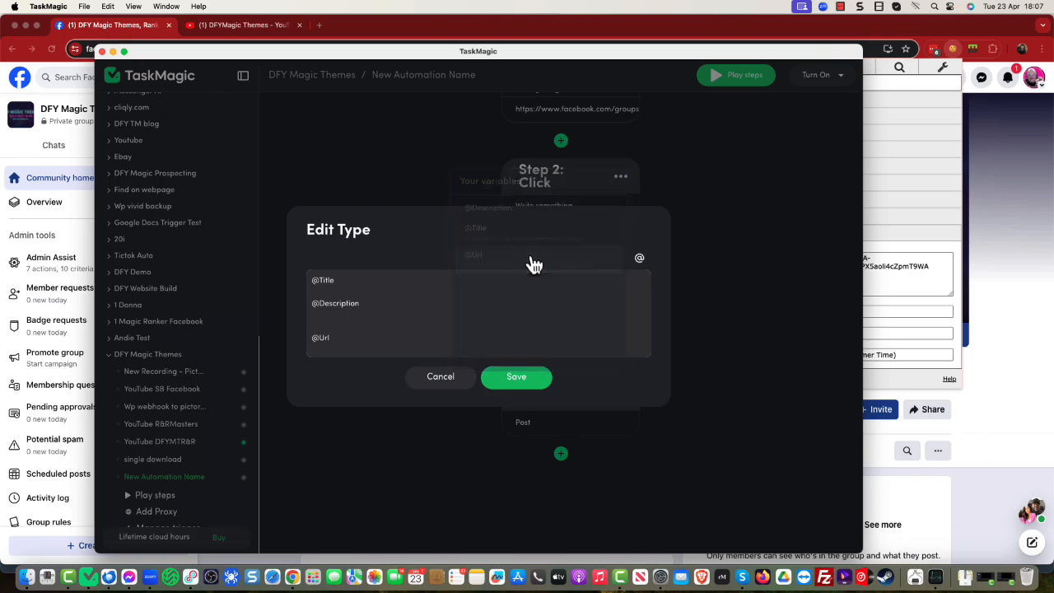
left_click(334, 324)
key("BackSpace")
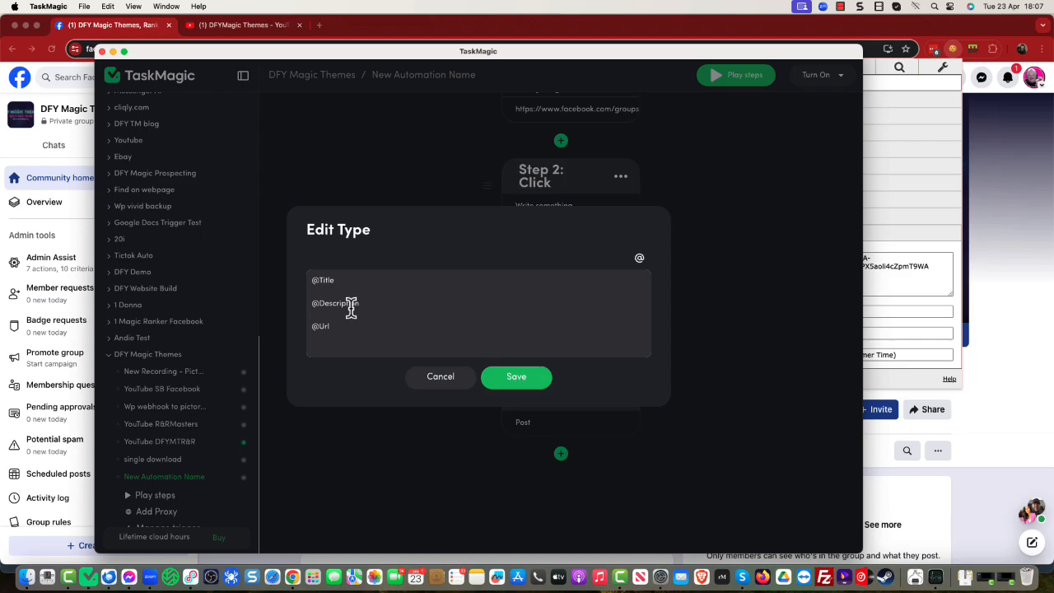
left_click(502, 384)
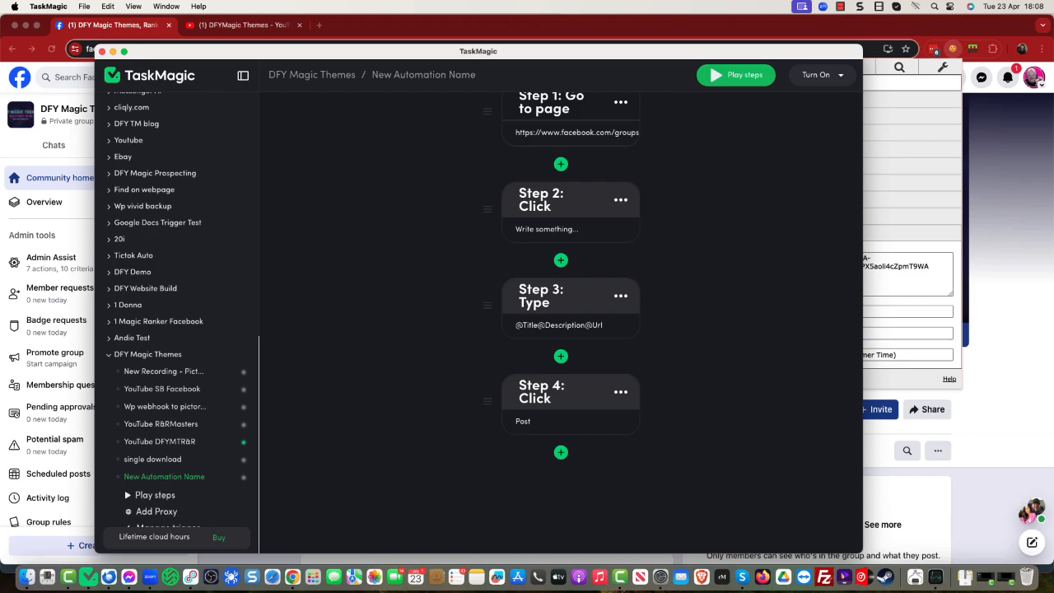
- Review the published YouTube flow's Start Automation body mapping and the recorded automation's trigger and four steps
left_click_drag(0, 58, 281, 75)
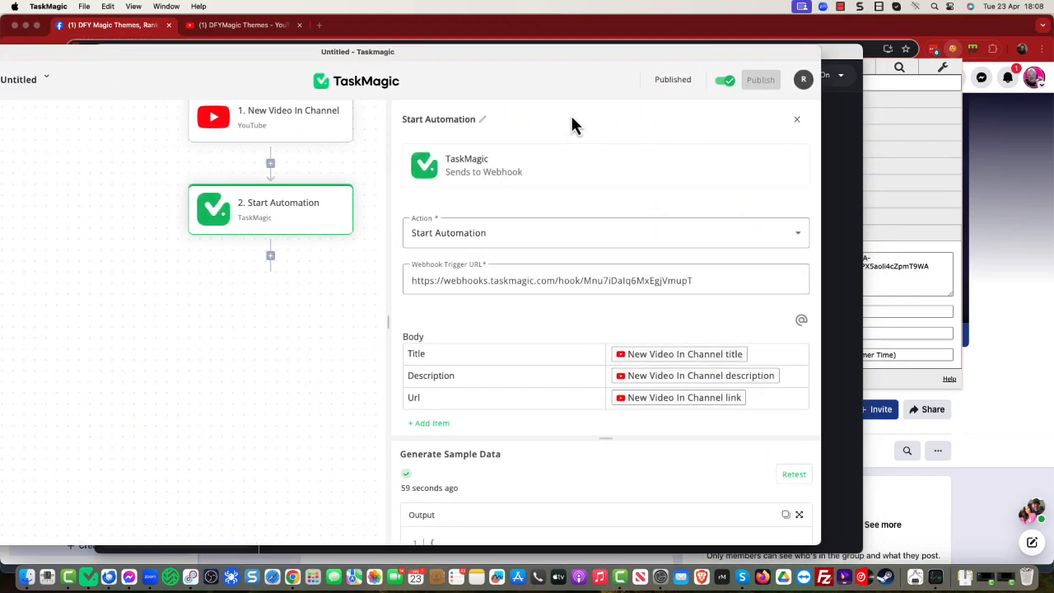
mouse_move(276, 225)
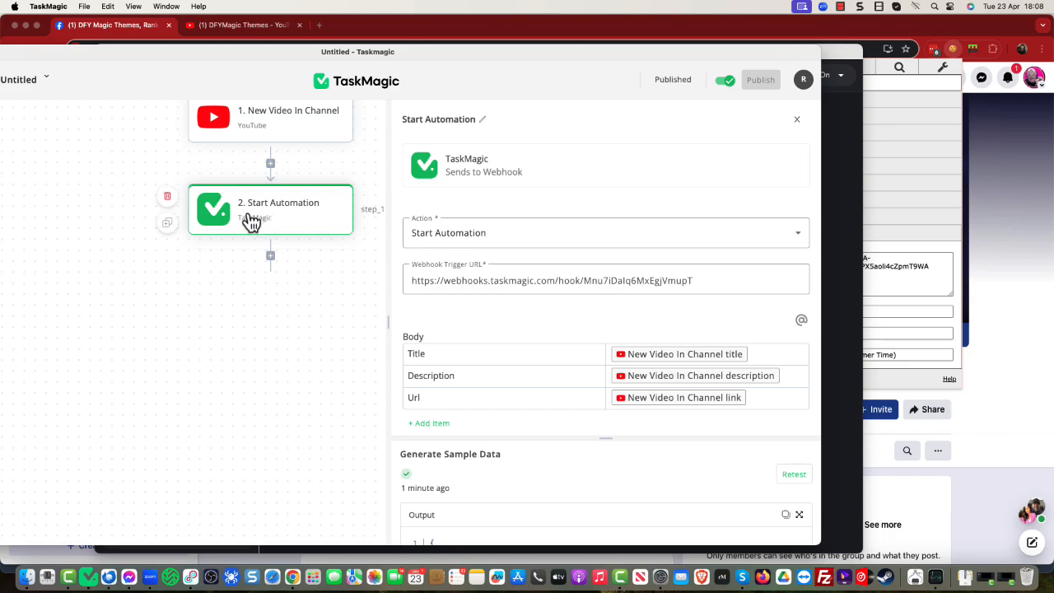
left_click_drag(606, 54, 0, 53)
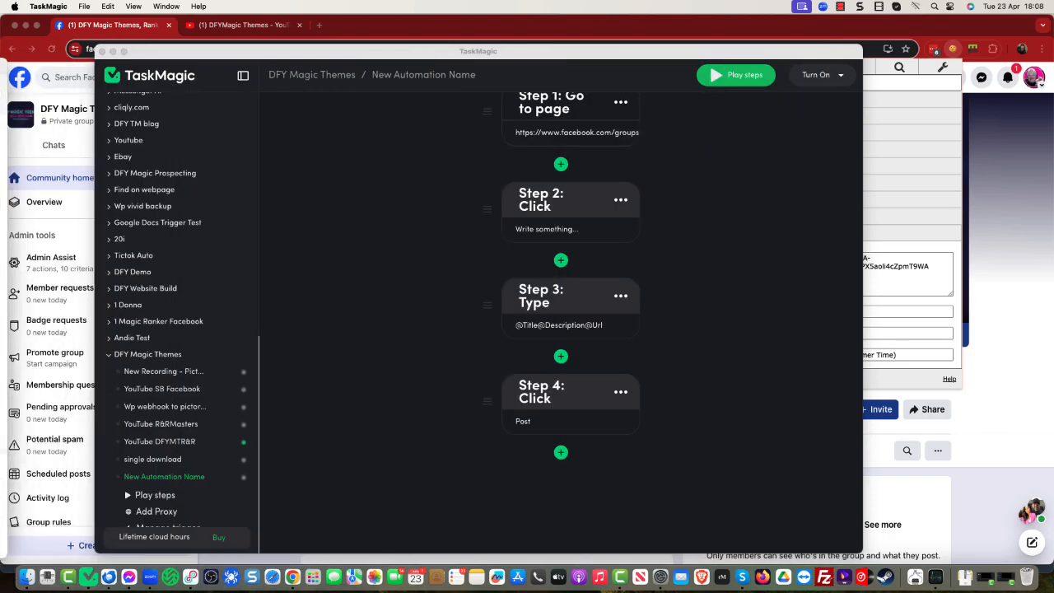
scroll(720, 245, "up", 5)
scroll(715, 242, "down", 3)
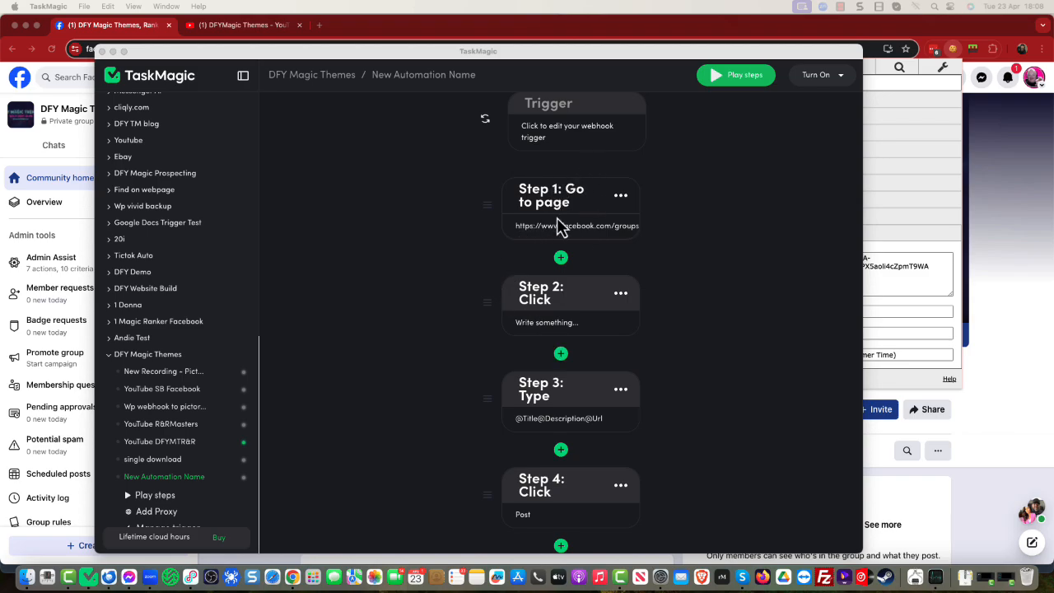
scroll(694, 242, "down", 2)
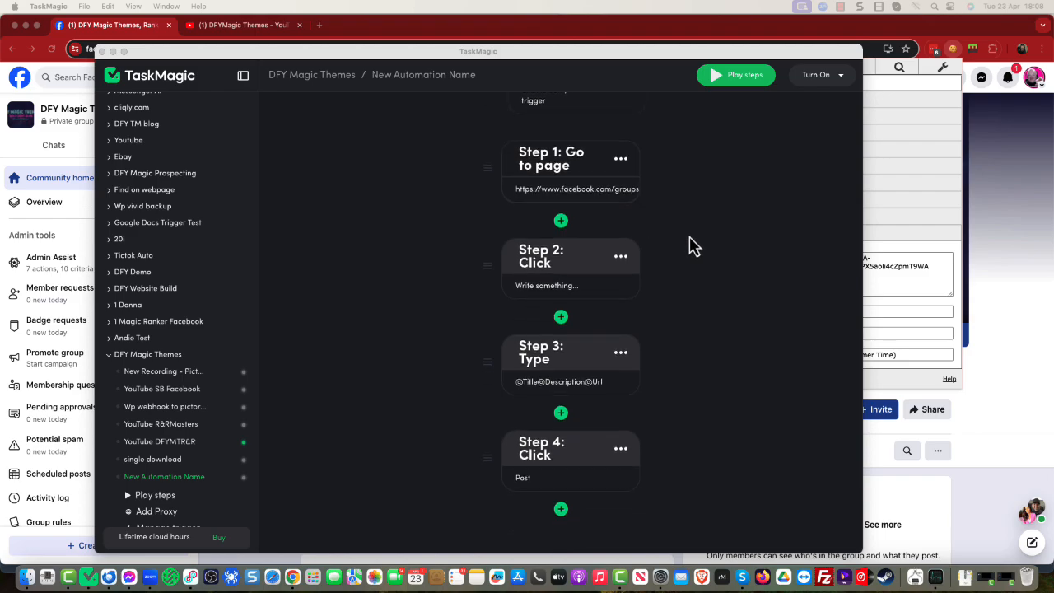
scroll(579, 279, "down", 1)
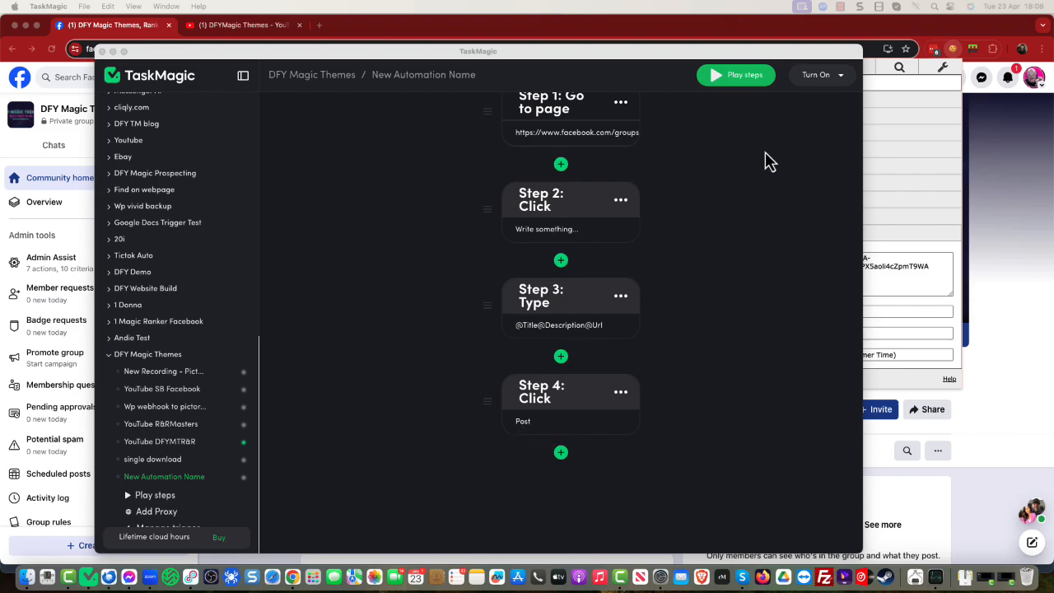
- Turn on the new automation so that it runs from desktop
left_click(818, 76)
left_click(818, 76)
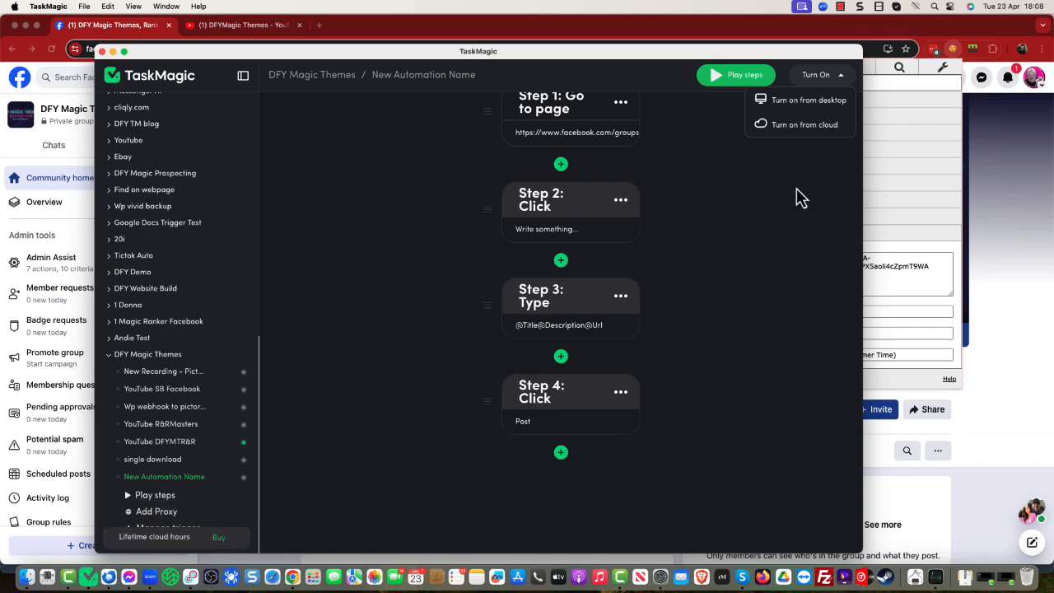
left_click(790, 106)
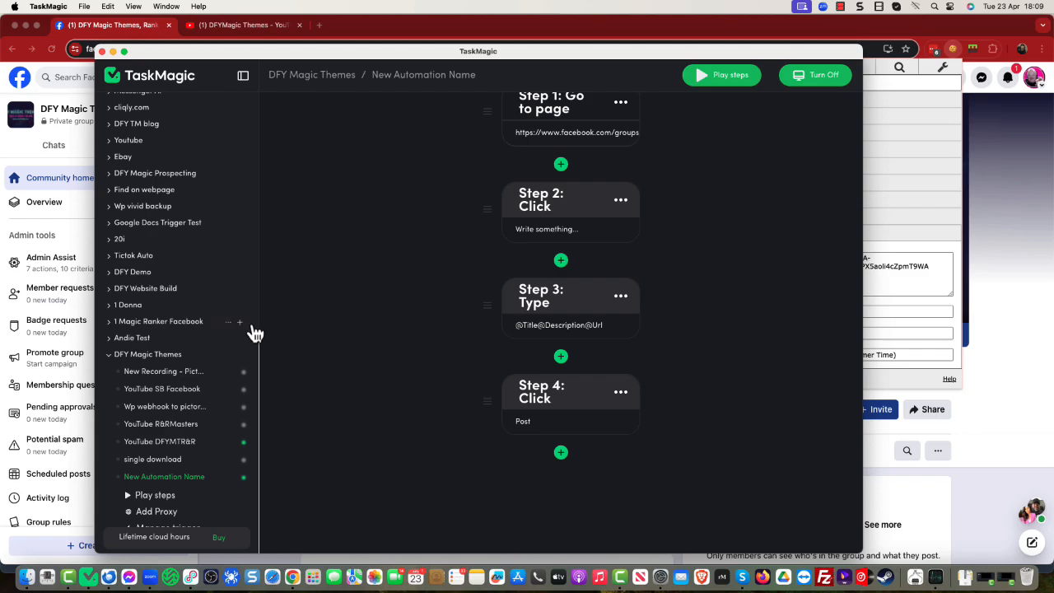
- Enable always showing the browser when running on desktop in the automation's screen settings and save
scroll(246, 339, "down", 3)
scroll(244, 340, "down", 5)
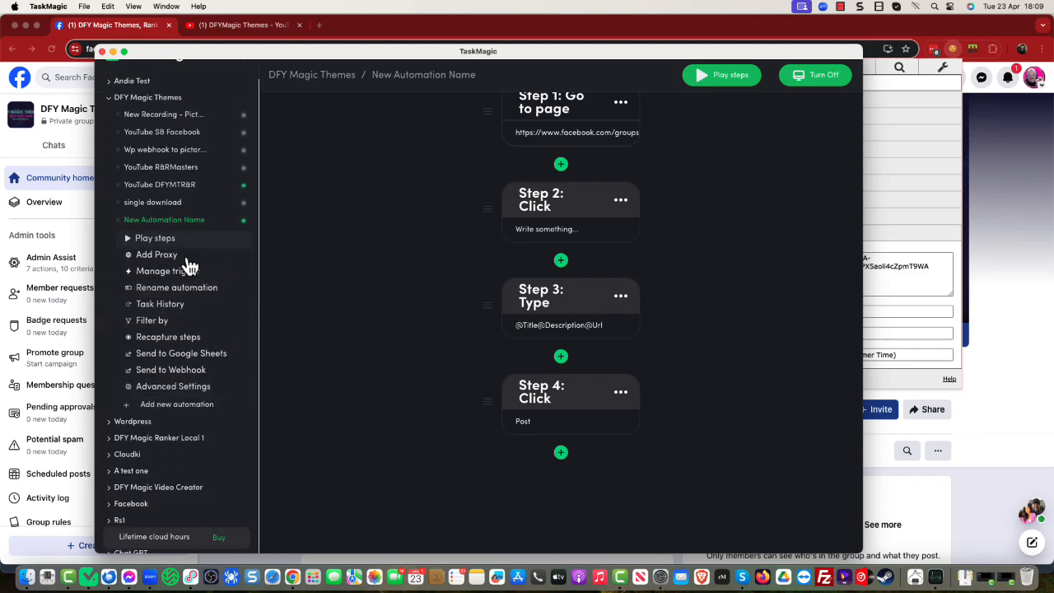
left_click(163, 392)
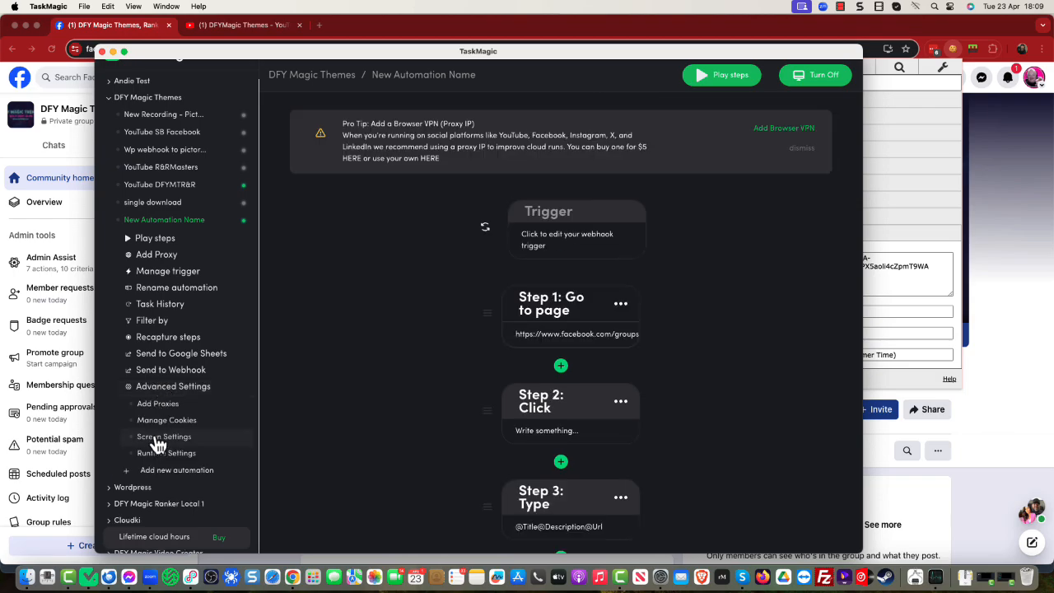
left_click(161, 438)
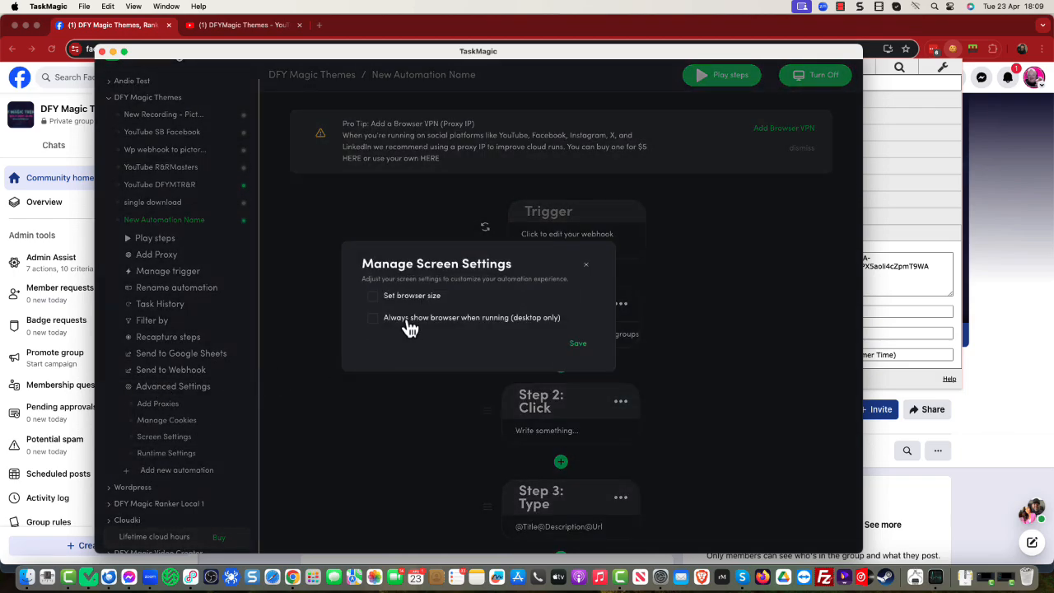
left_click(458, 329)
left_click(458, 328)
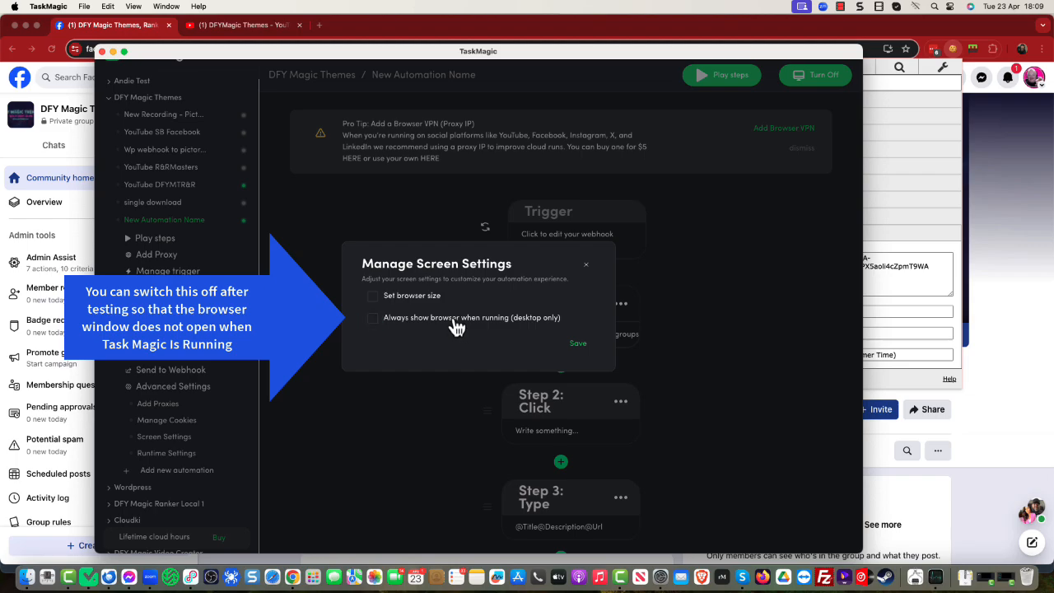
left_click(458, 327)
left_click(579, 344)
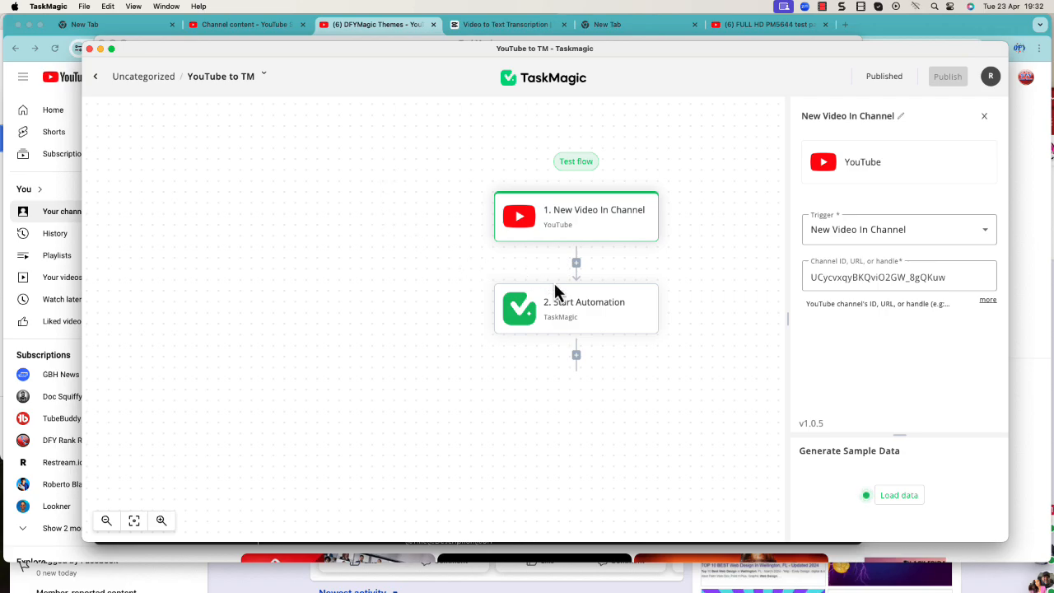
- Check the YouTube to TM flow's channel trigger and list the flow runs with status Running
left_click(838, 280)
left_click(99, 85)
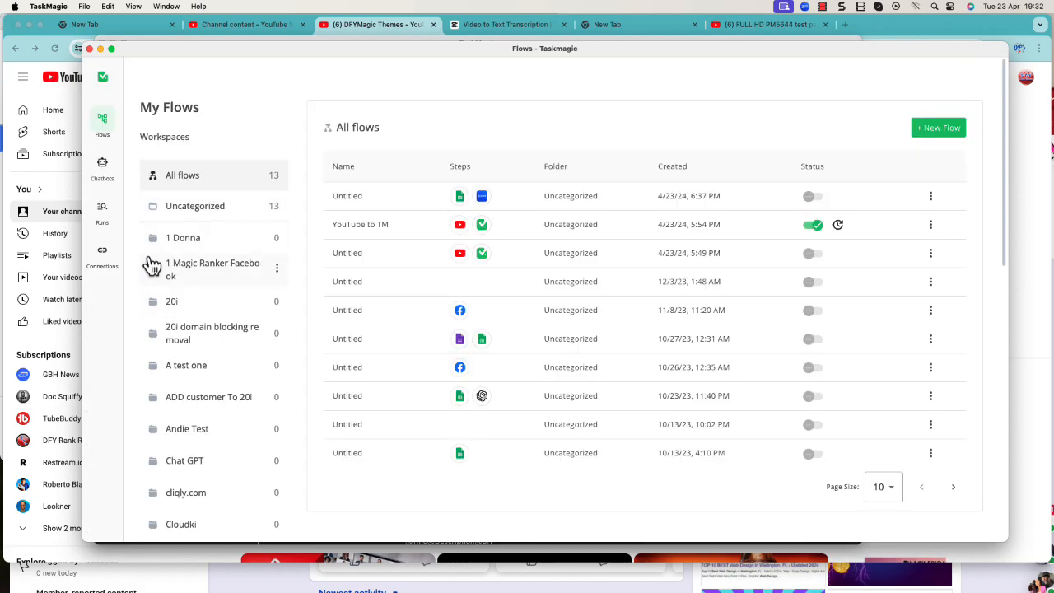
left_click(108, 217)
left_click(169, 144)
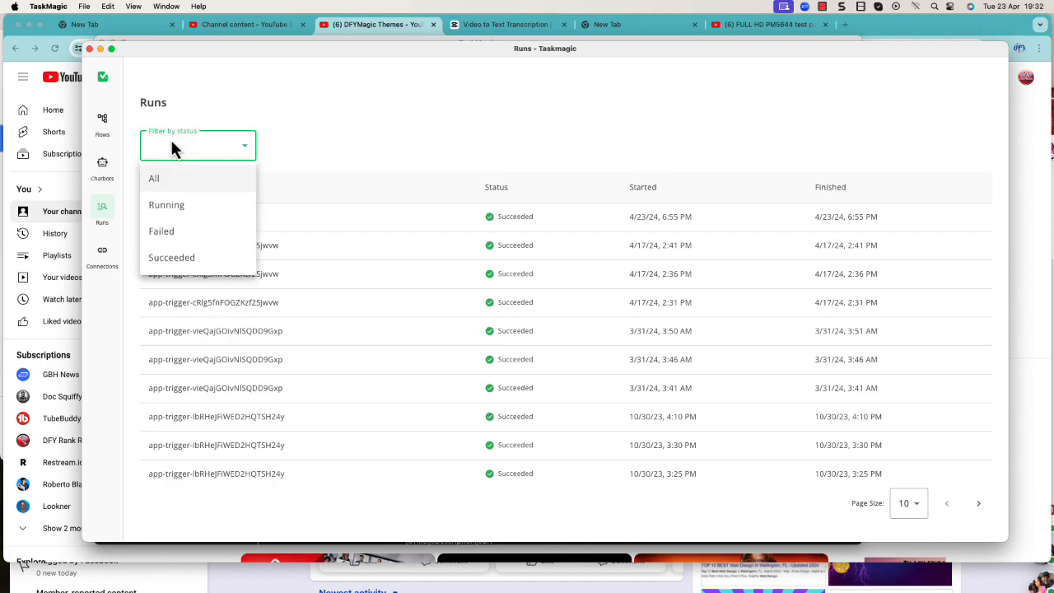
left_click(168, 206)
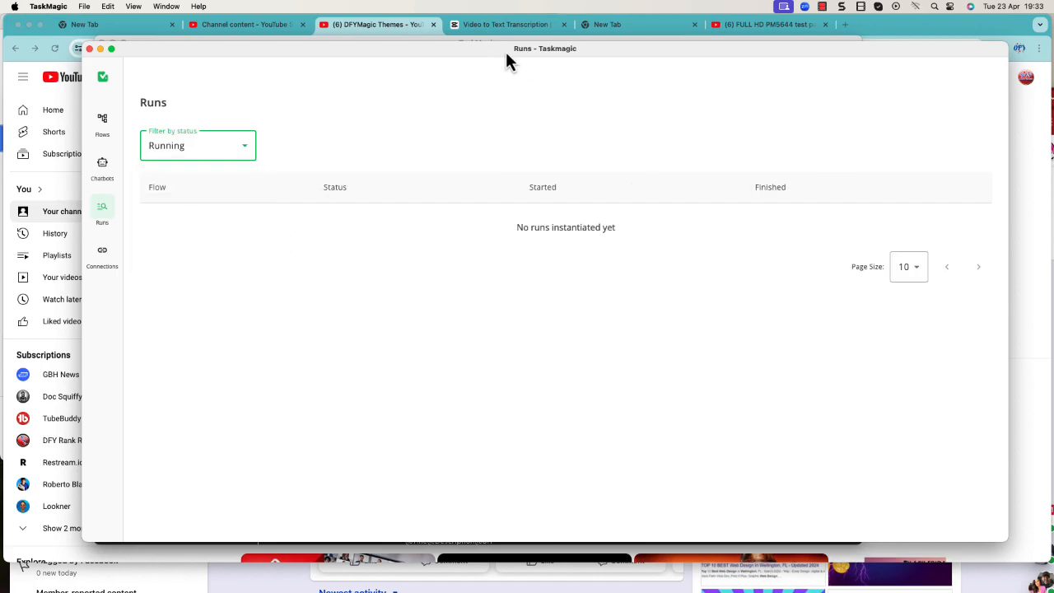
left_click_drag(610, 54, 0, 91)
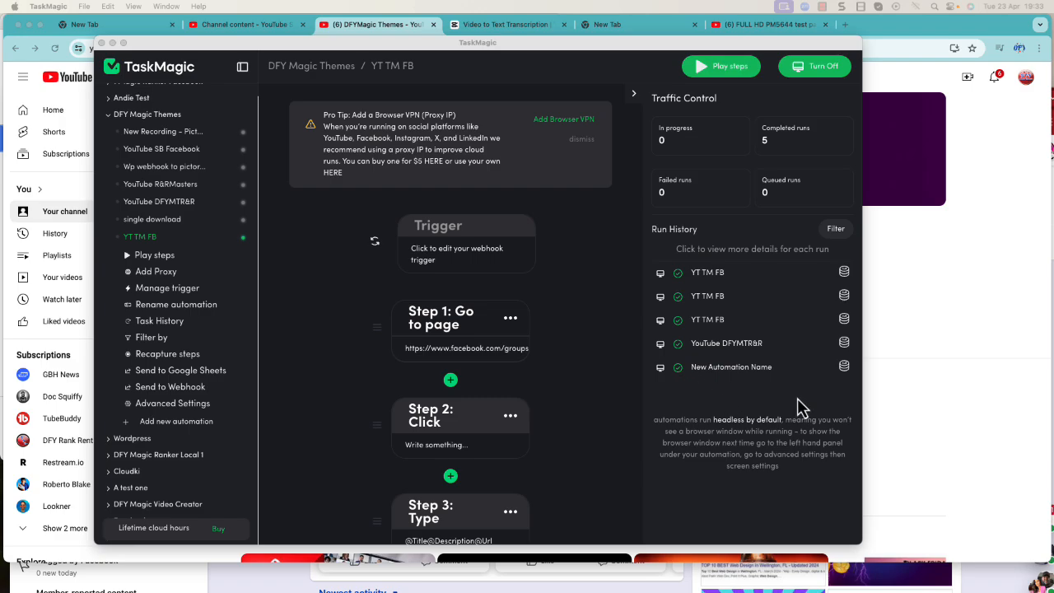
- Switch to YouTube in Chrome, upload Review DFY Accountability Program.mp4 from Downloads, and enter the description "This is a test"
left_click(1006, 350)
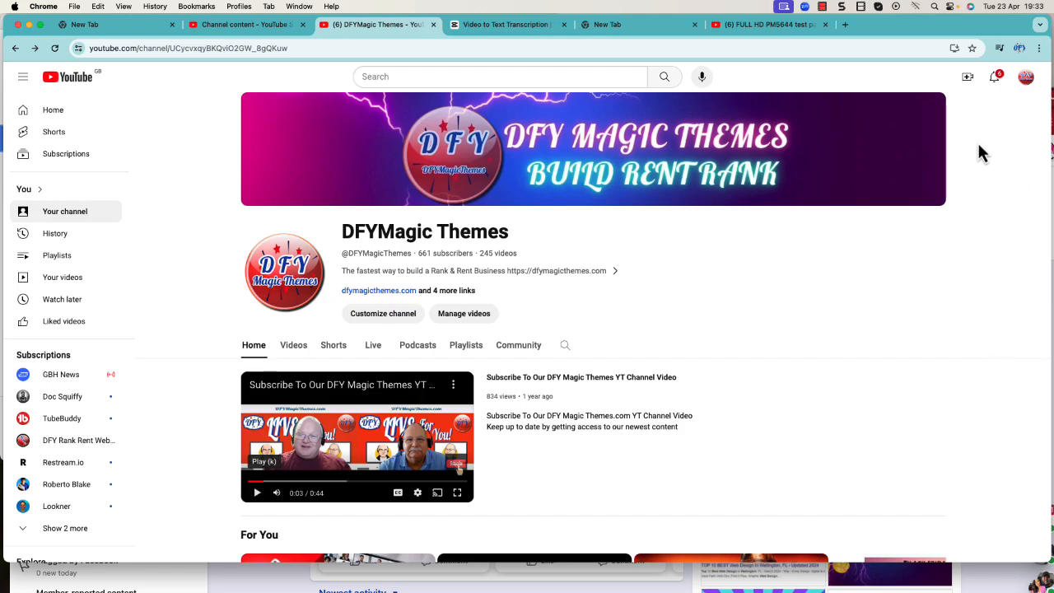
left_click(970, 81)
left_click(960, 108)
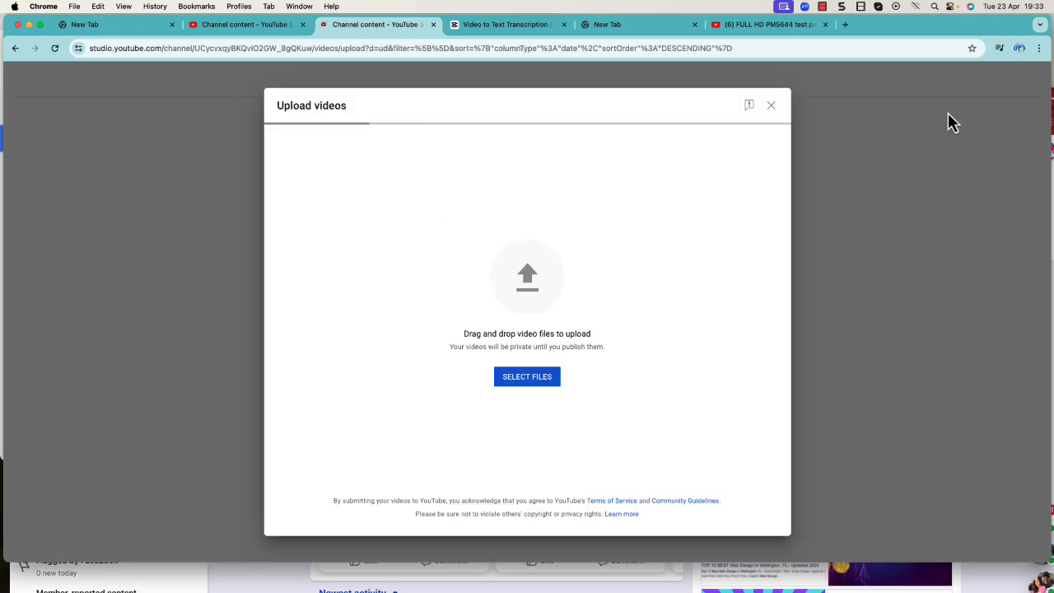
left_click(527, 378)
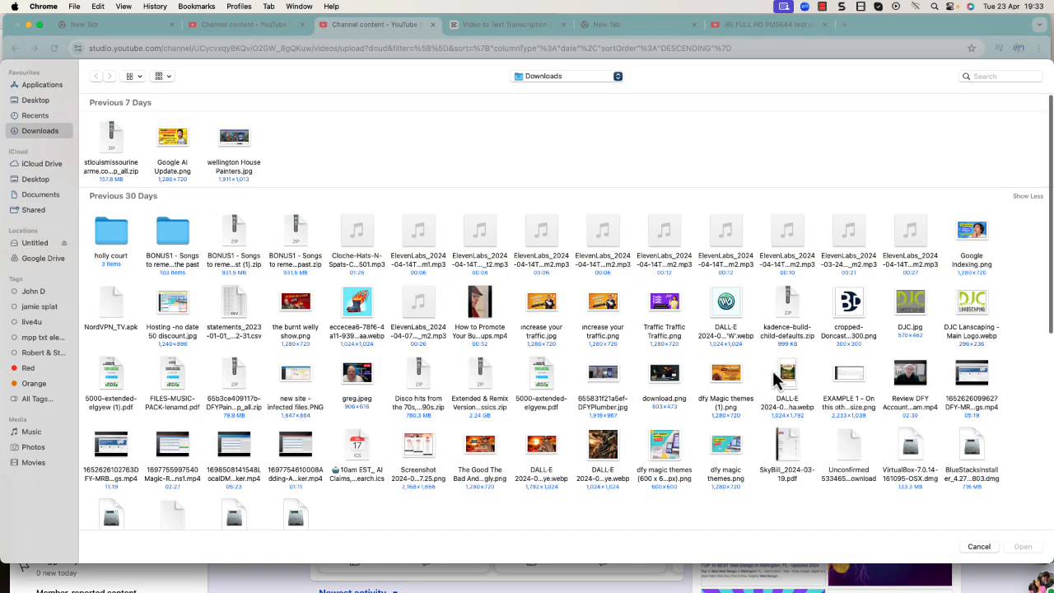
left_click(908, 403)
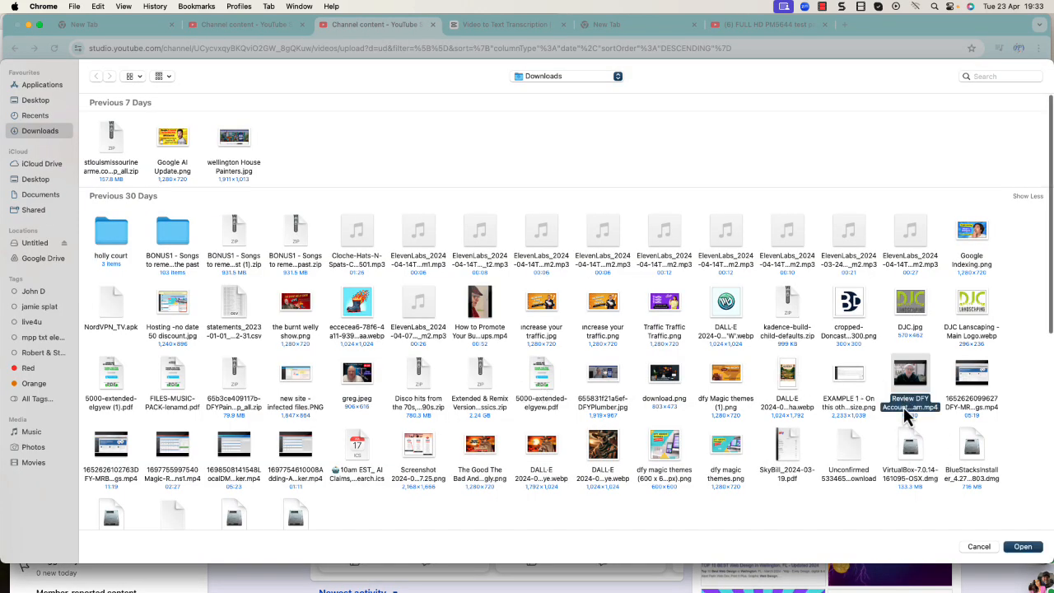
left_click(1023, 547)
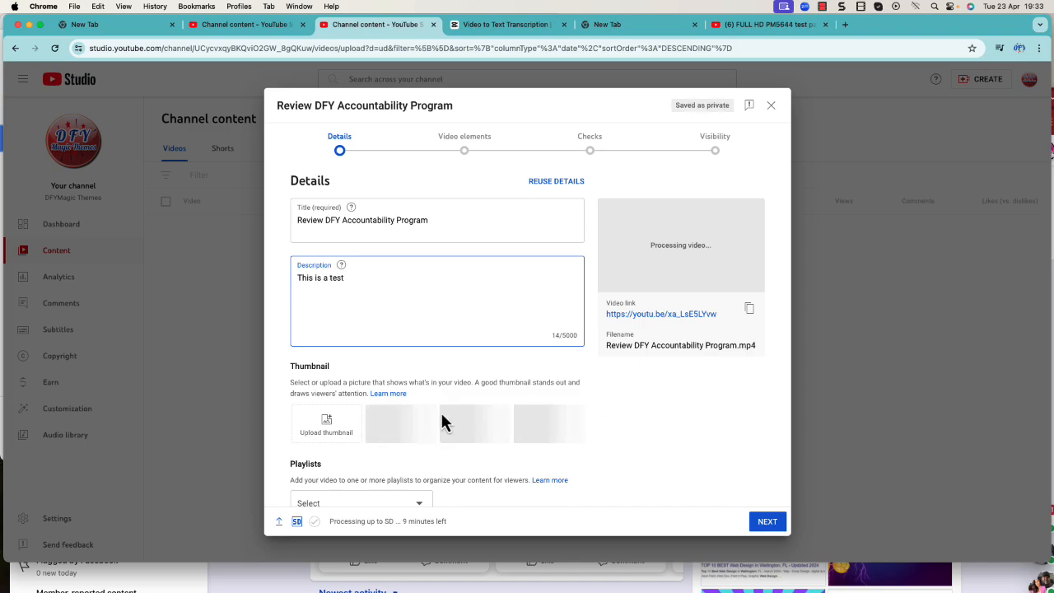
- Add the video to the DFY Promotion Videos playlist
scroll(452, 415, "down", 5)
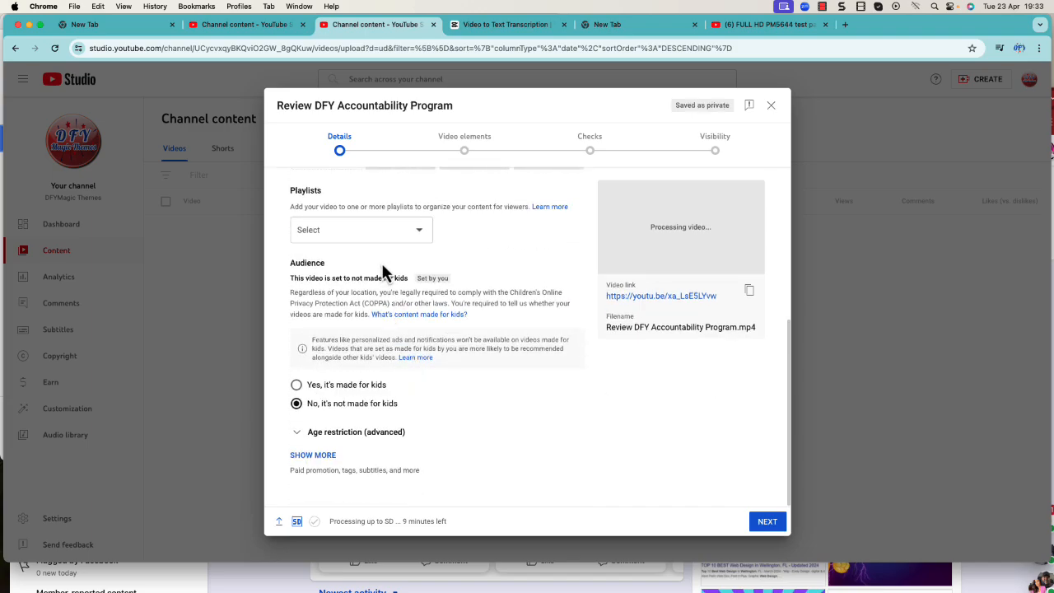
left_click(379, 234)
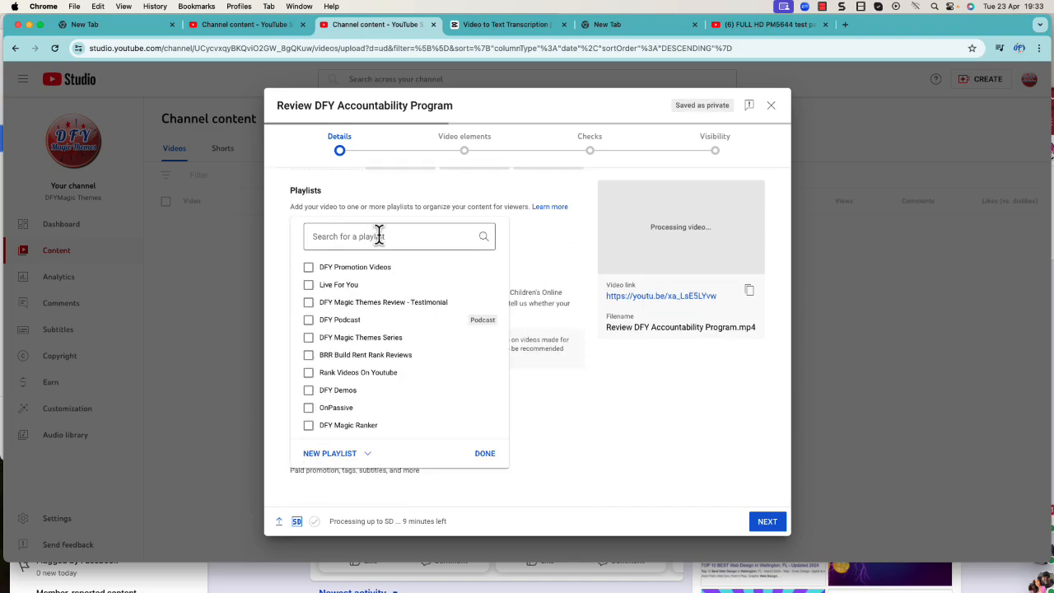
left_click(311, 270)
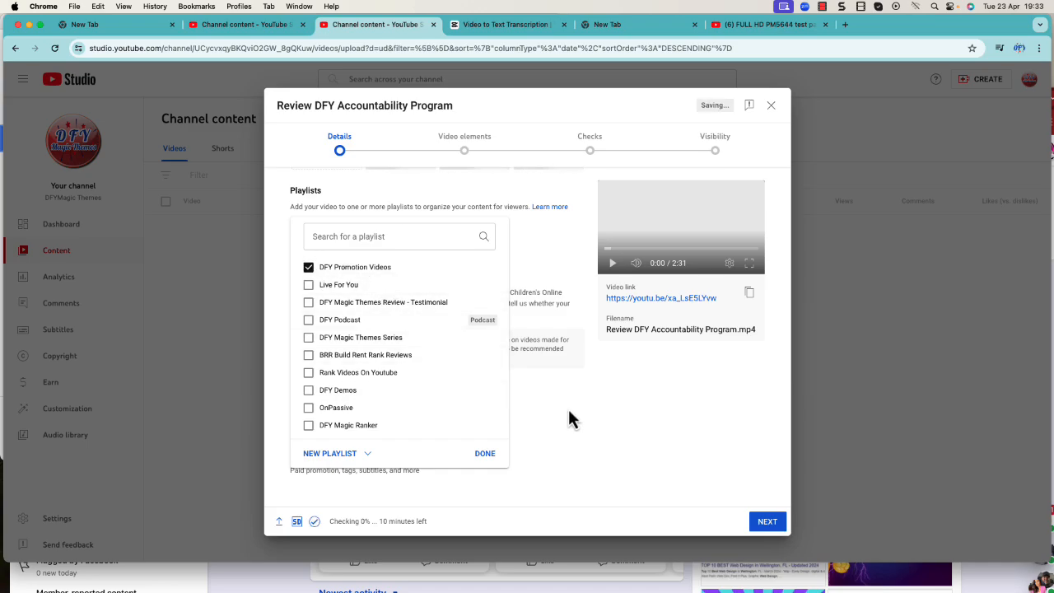
left_click(485, 454)
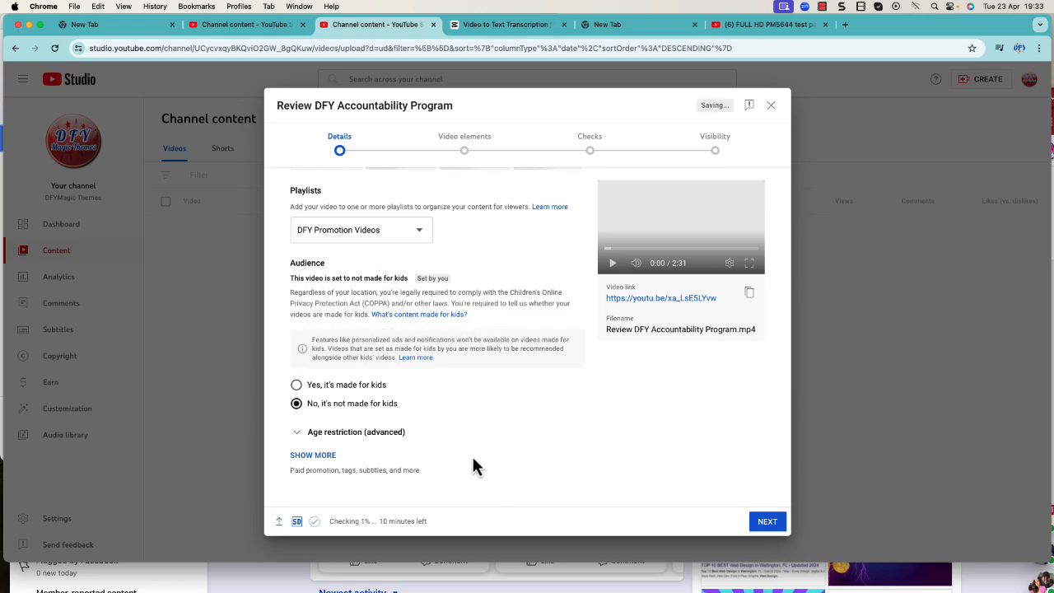
- In the video's additional details, declare that it contains paid promotion and answer No to the altered content question
left_click(317, 456)
scroll(466, 427, "down", 3)
scroll(462, 408, "down", 3)
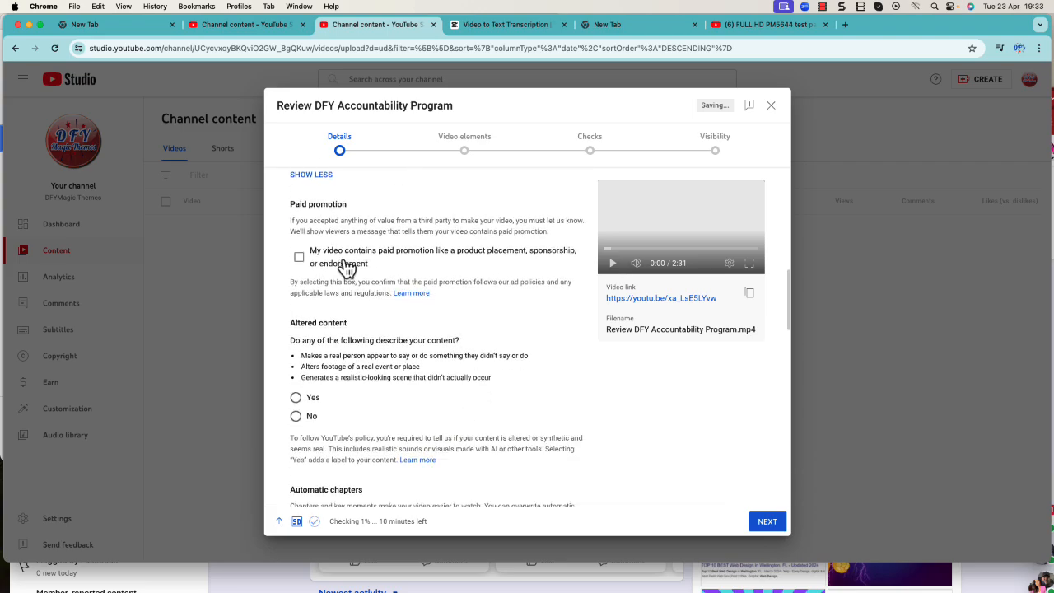
left_click(299, 257)
scroll(430, 302, "down", 3)
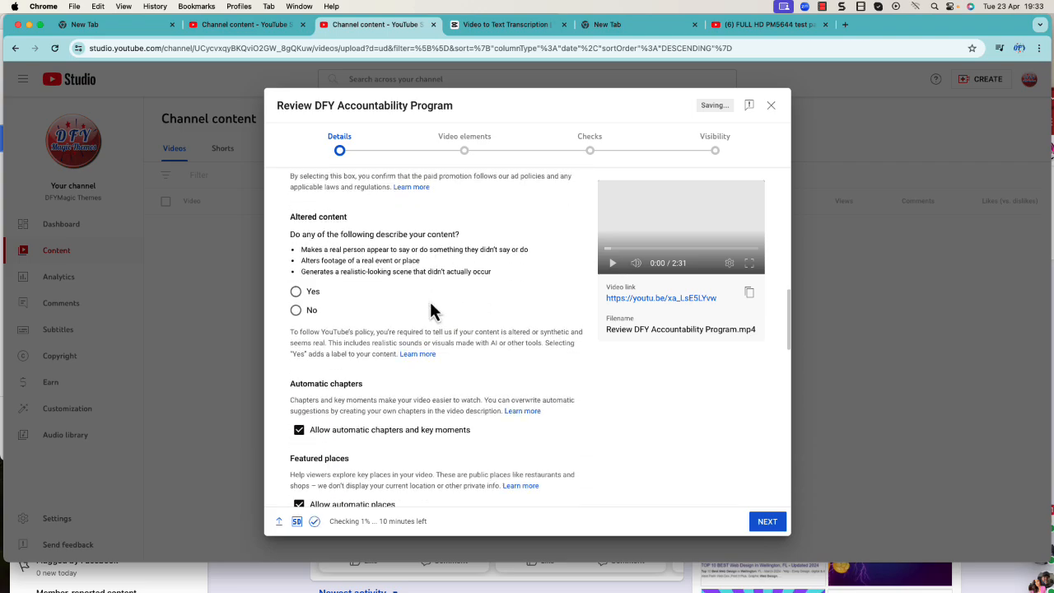
left_click(296, 312)
scroll(503, 432, "down", 4)
scroll(489, 428, "up", 6)
right_click(498, 341)
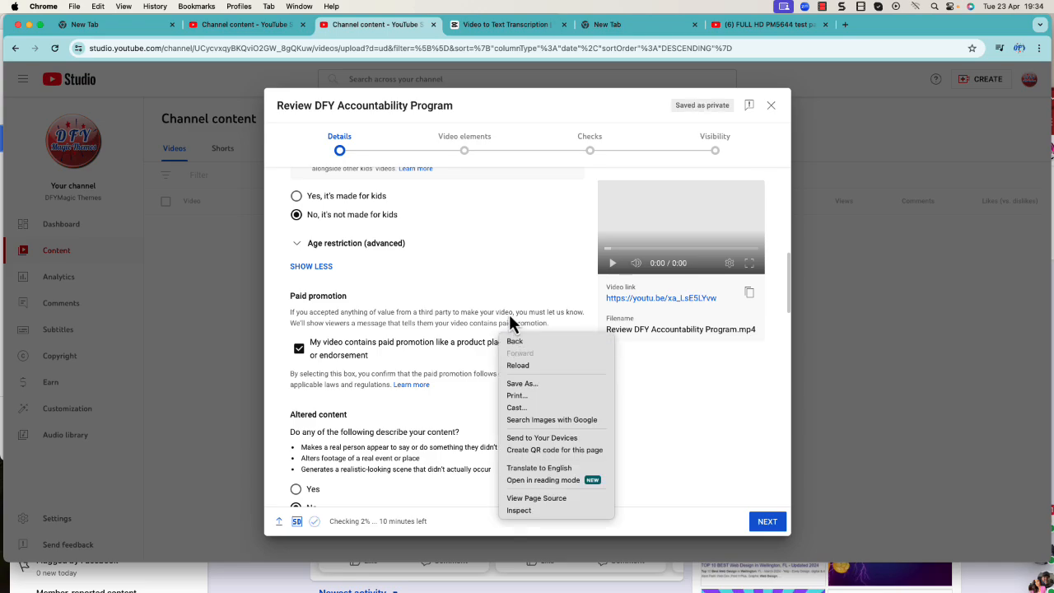
left_click(493, 276)
scroll(493, 280, "up", 10)
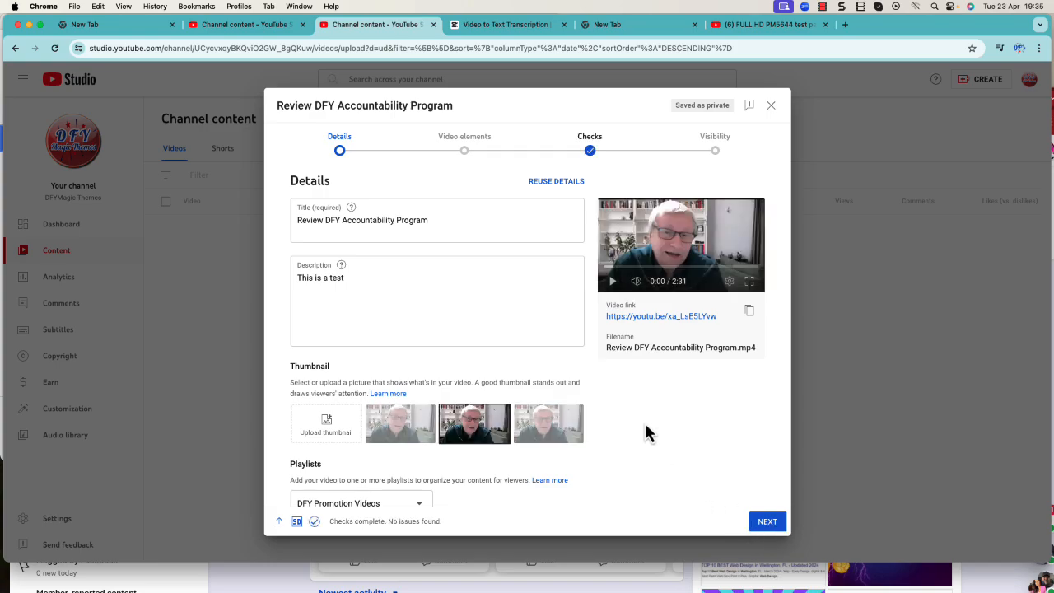
- Publish the Review DFY Accountability Program video with Public visibility, adding no video elements, and close the sharing dialog
left_click(769, 527)
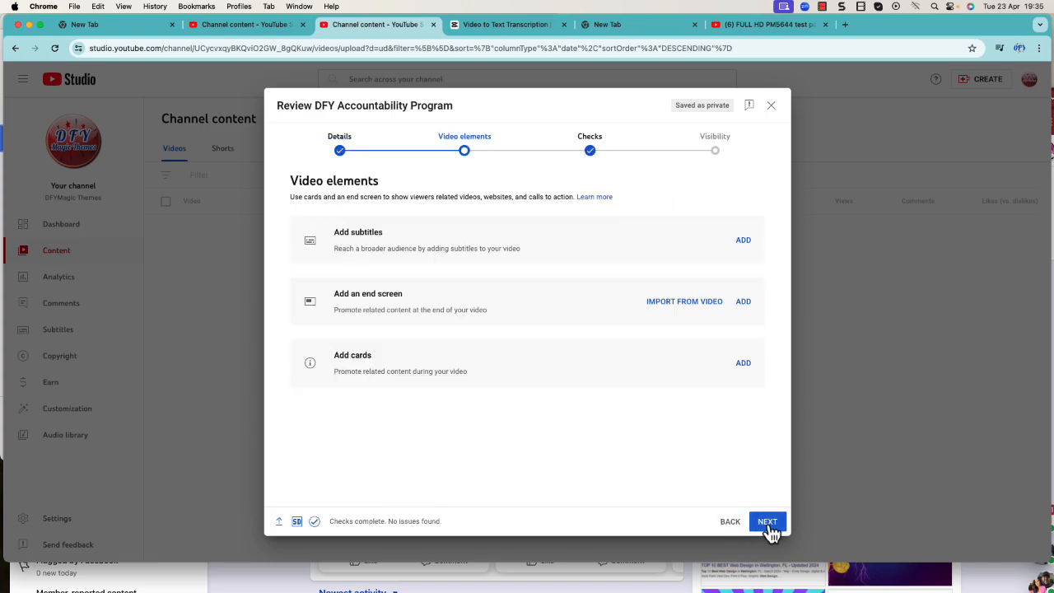
left_click(768, 526)
left_click(769, 526)
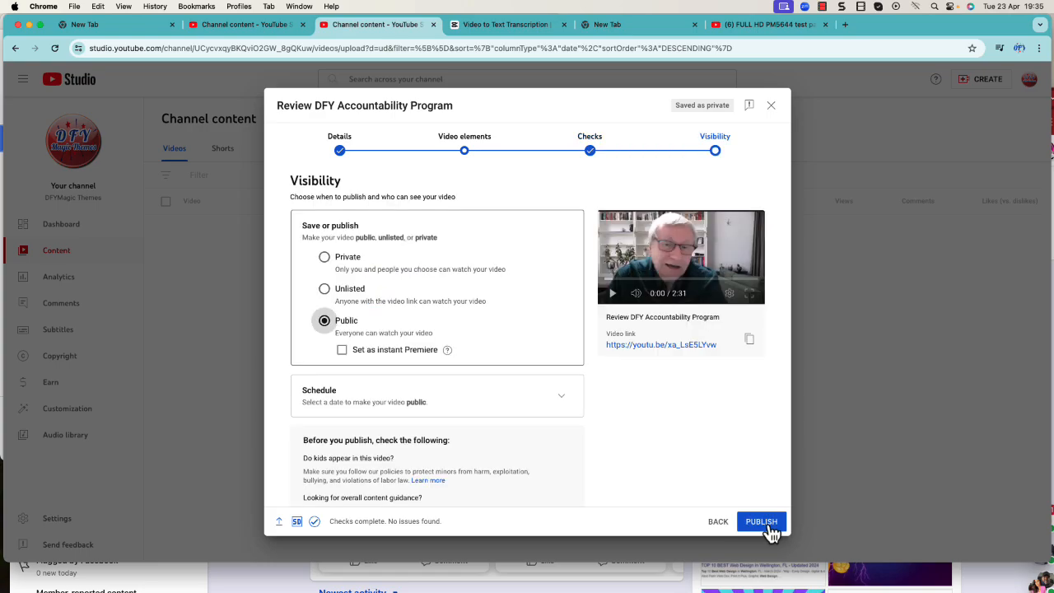
left_click(762, 521)
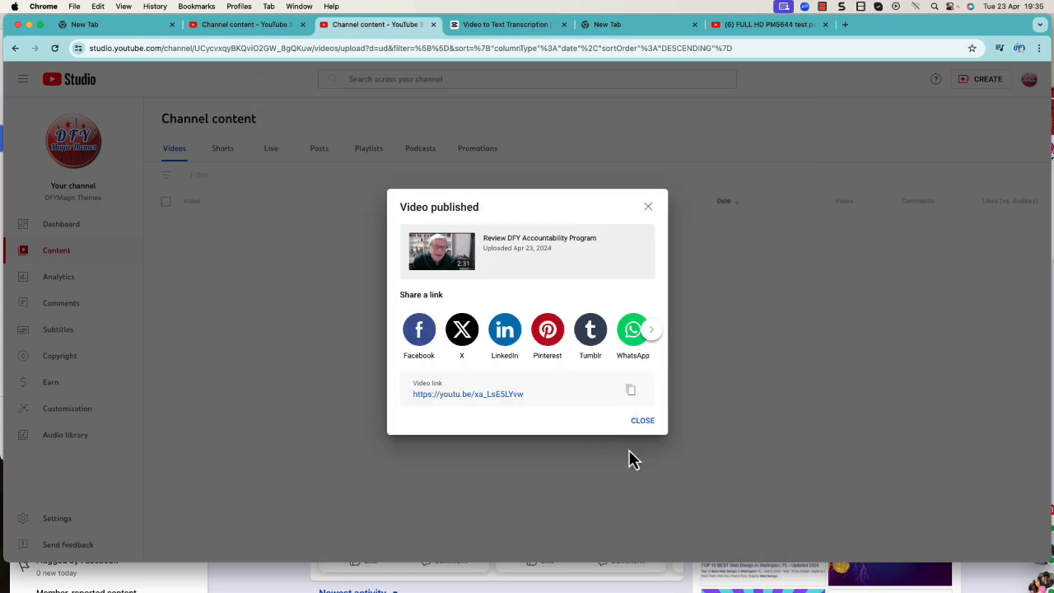
left_click(642, 422)
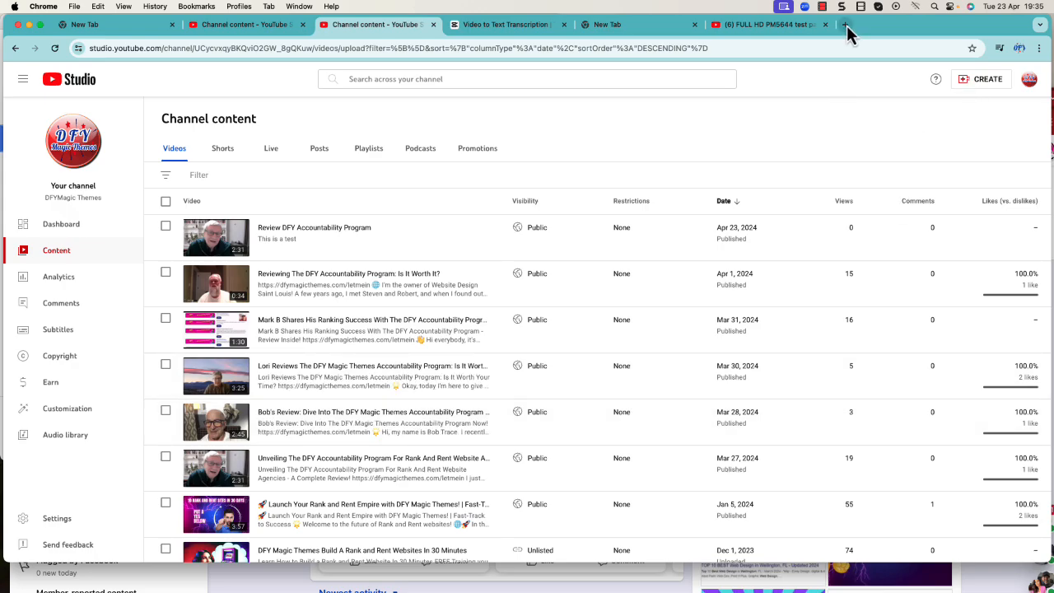
- Switch to the Rank and Rent Masters group on Facebook and check its newest posts
left_click_drag(861, 24, 880, 109)
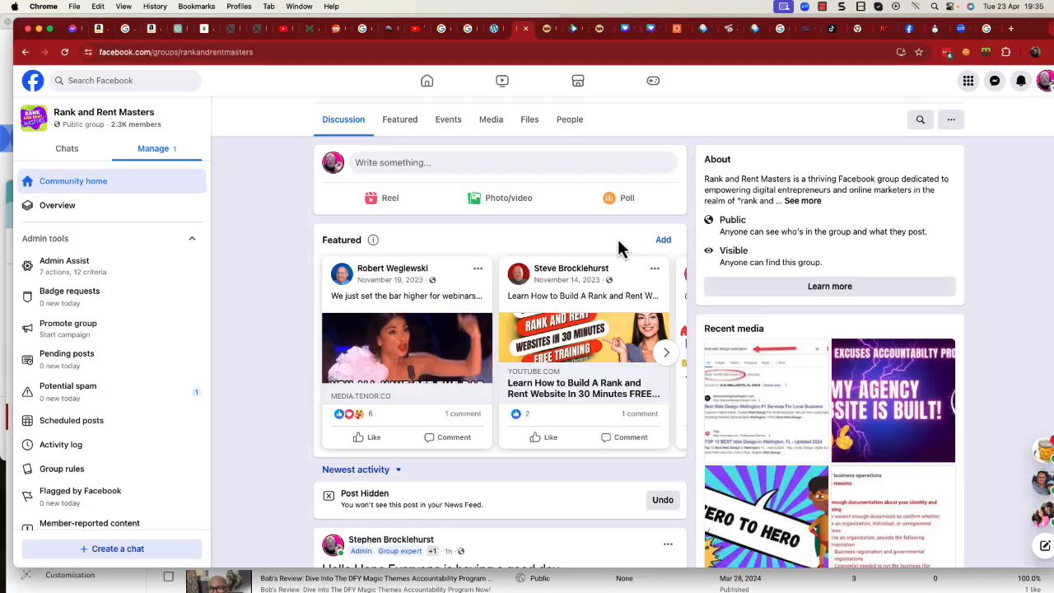
scroll(618, 239, "down", 4)
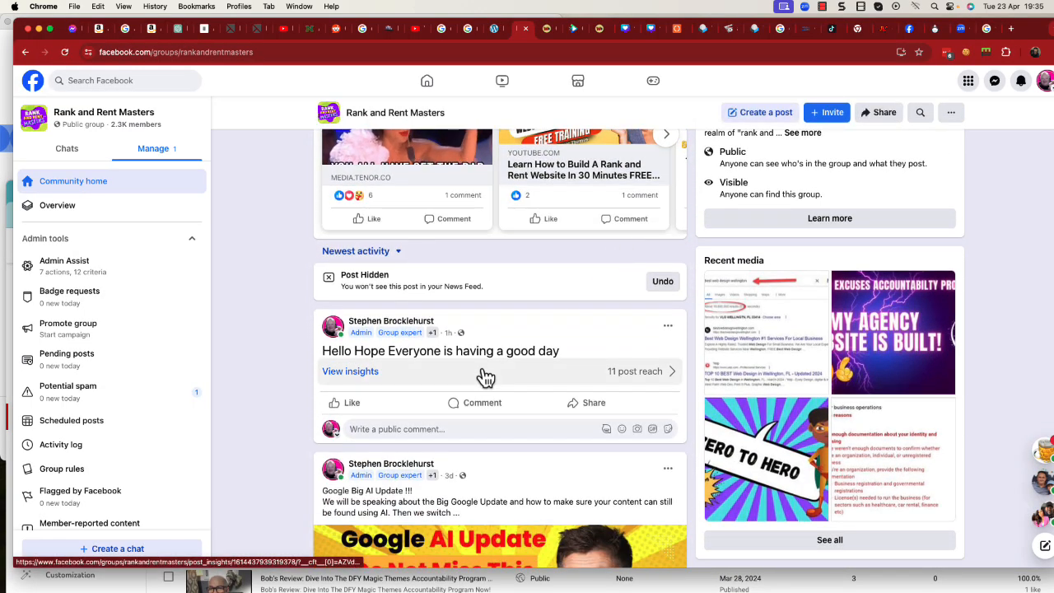